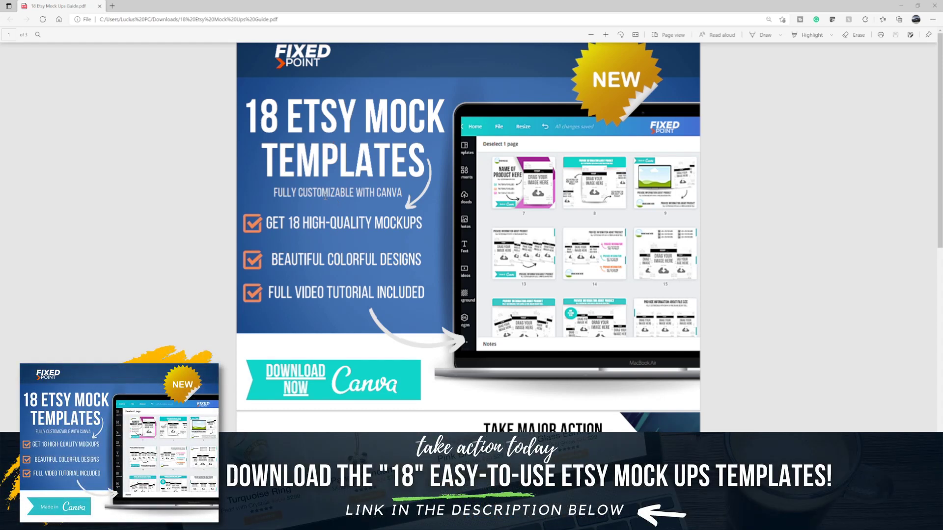
- Review the mockup guide PDF, open its linked Canva template, and create an editable copy of it
scroll(325, 202, down, 5)
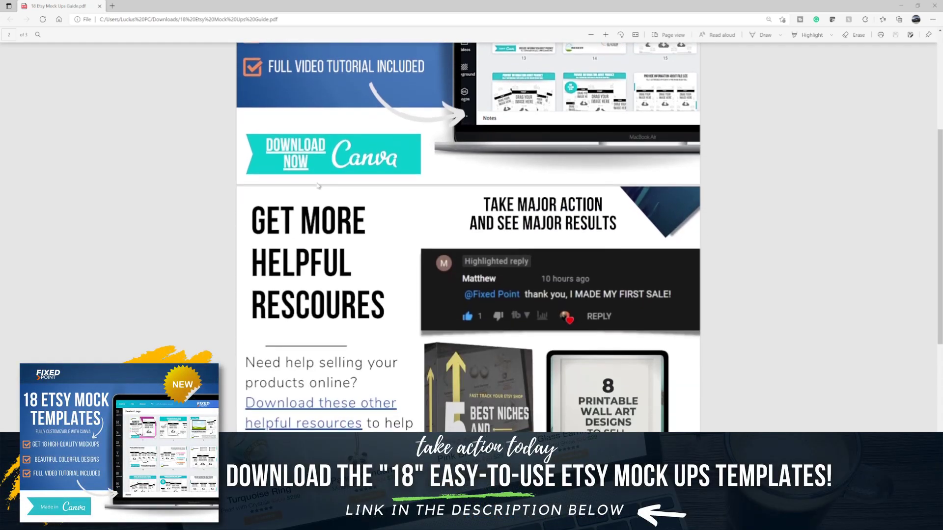
scroll(307, 220, up, 2)
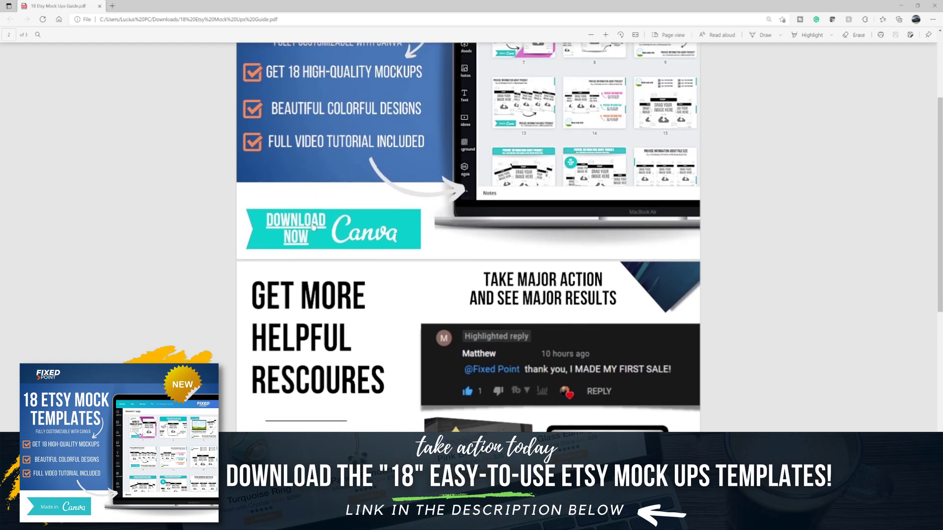
scroll(314, 227, down, 3)
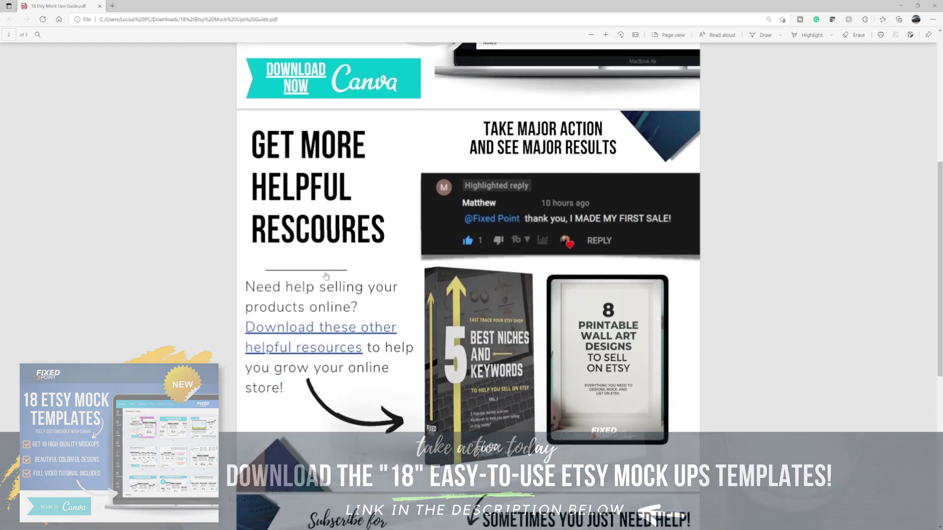
scroll(330, 279, down, 7)
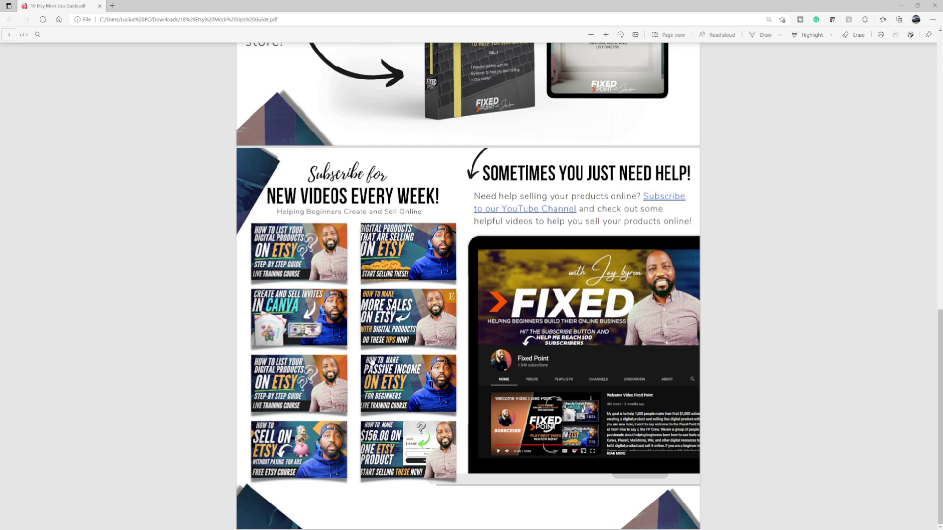
scroll(372, 362, up, 15)
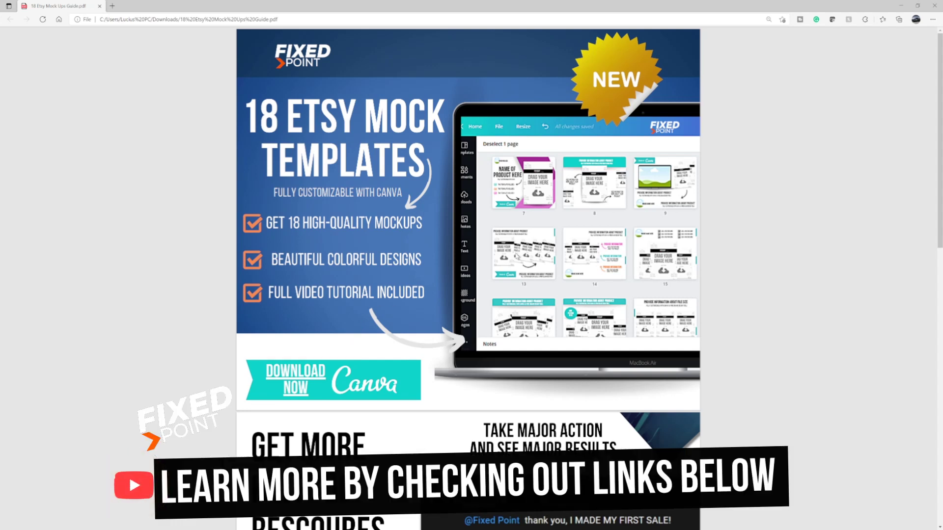
click(304, 378)
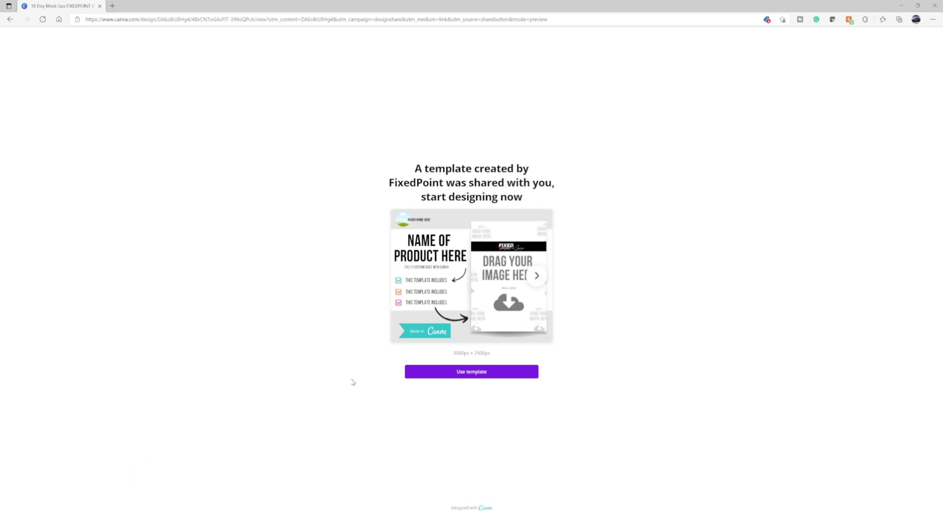
click(470, 372)
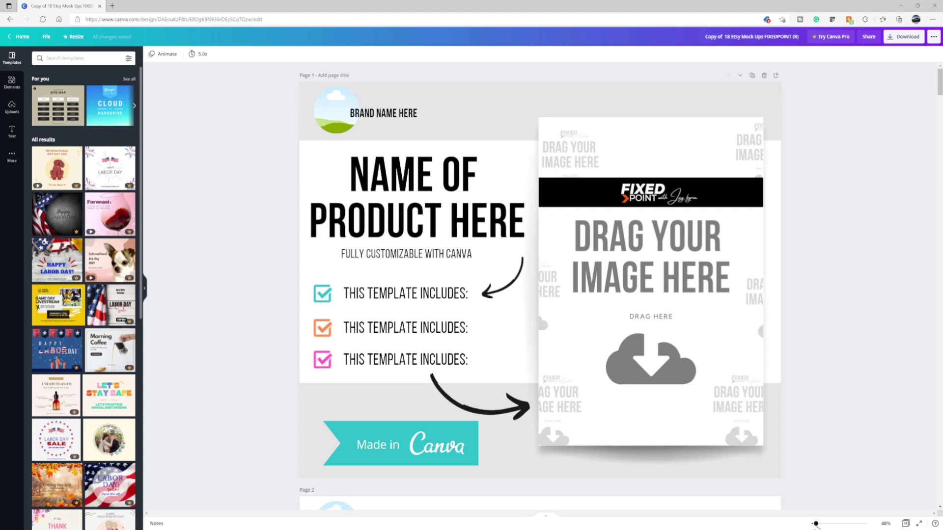
- Examine the template's mockup page layouts from page 1 through page 12 and in an overview grid of all pages
drag(815, 524, 814, 524)
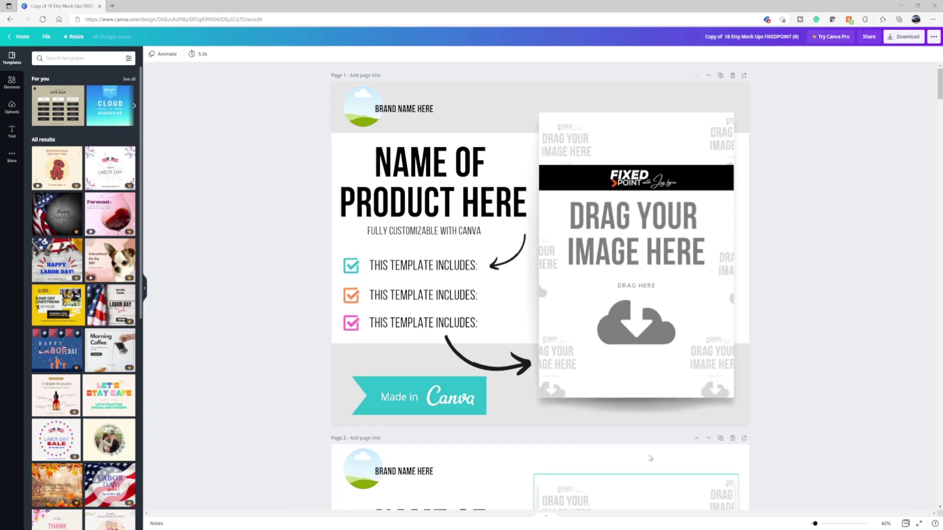
scroll(299, 297, down, 1)
scroll(299, 298, down, 10)
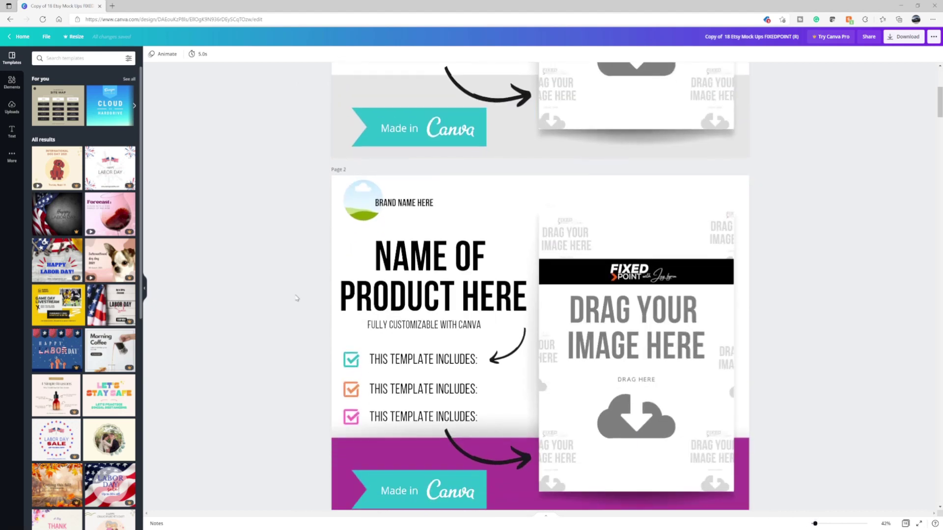
scroll(304, 286, down, 5)
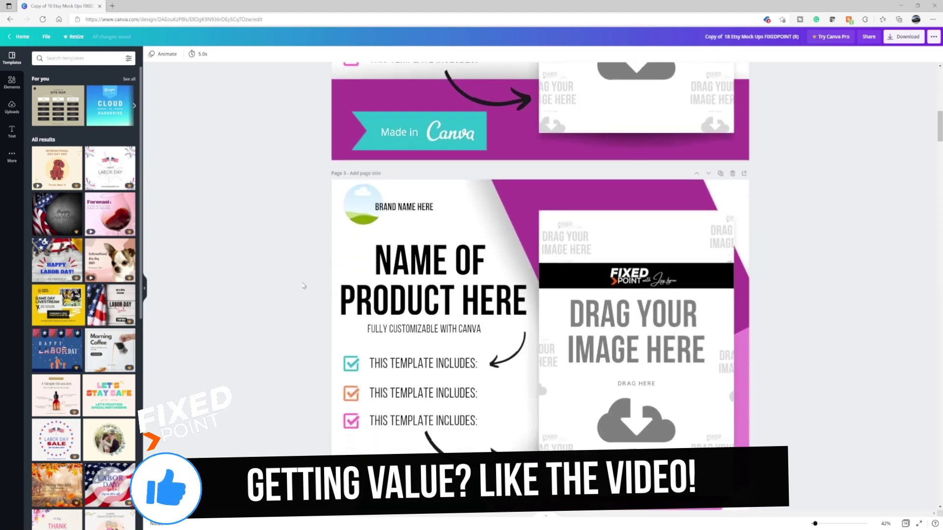
scroll(340, 277, down, 6)
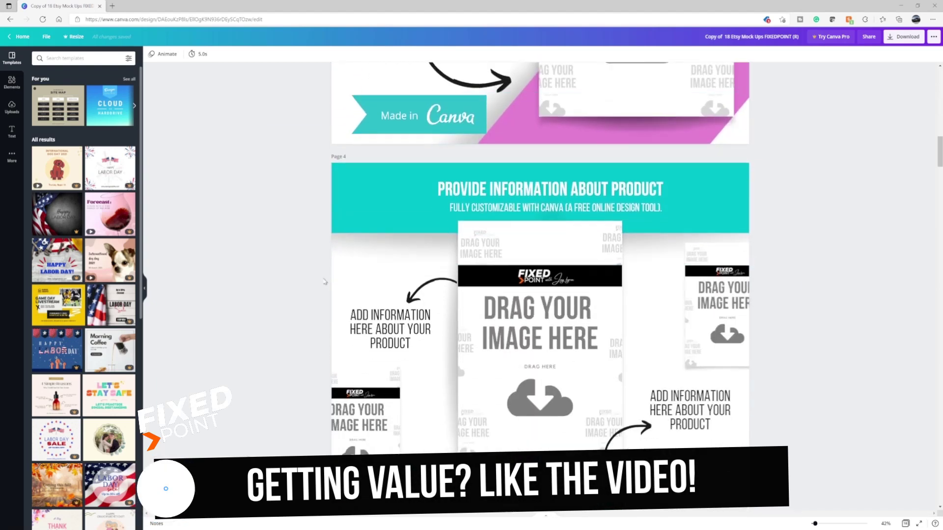
scroll(297, 269, down, 7)
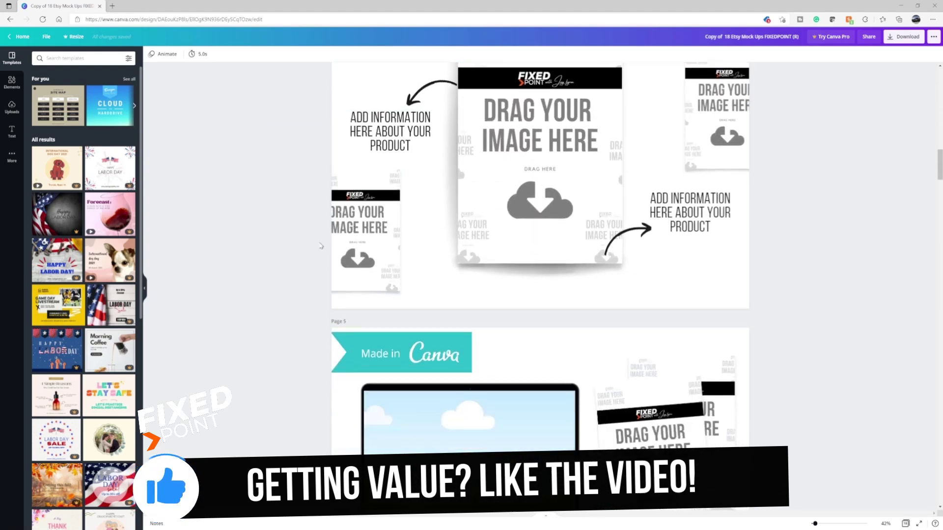
scroll(296, 269, down, 7)
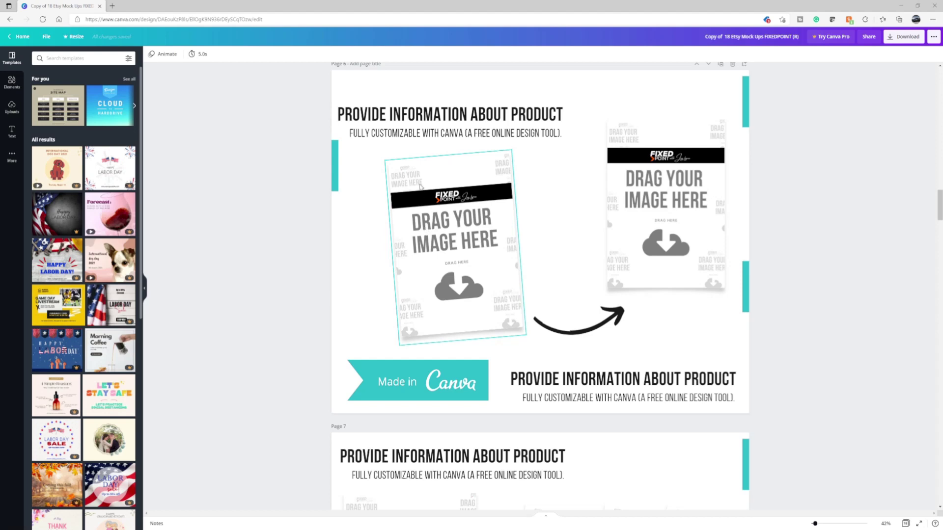
scroll(345, 242, down, 6)
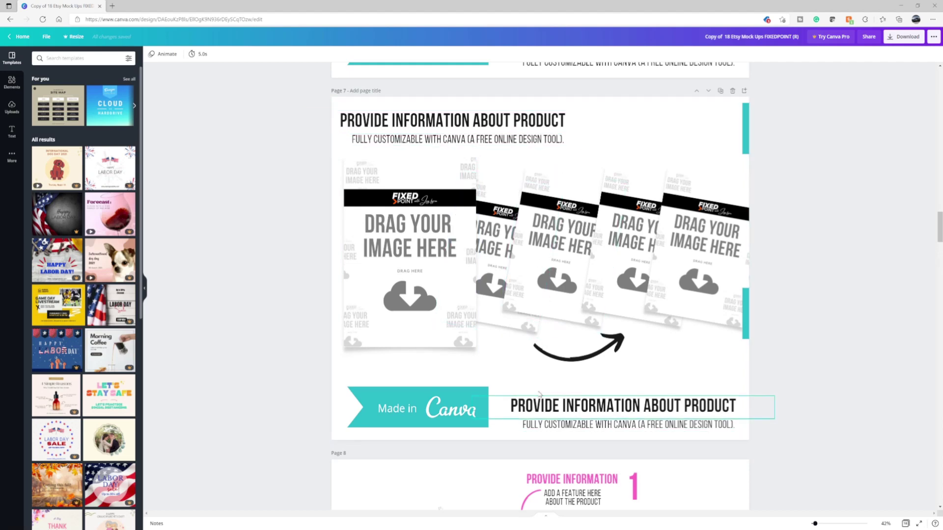
scroll(556, 404, down, 6)
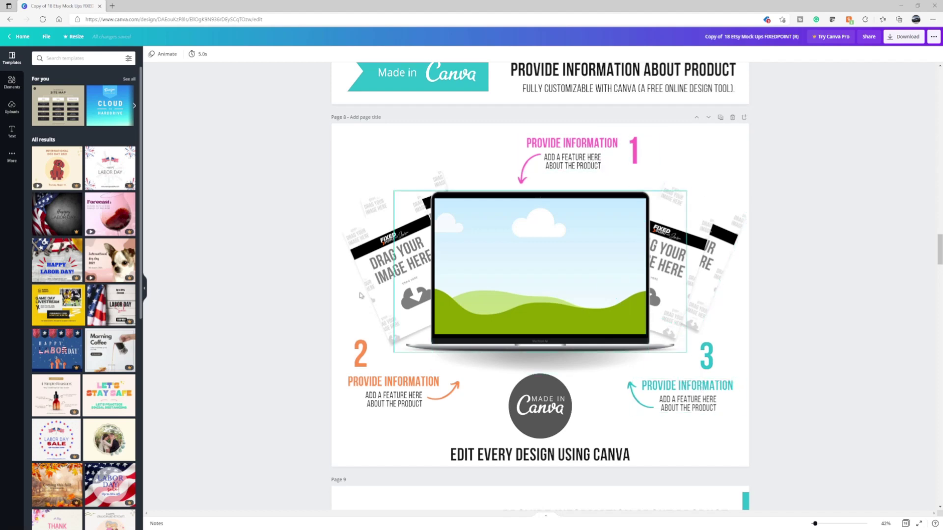
scroll(288, 267, down, 6)
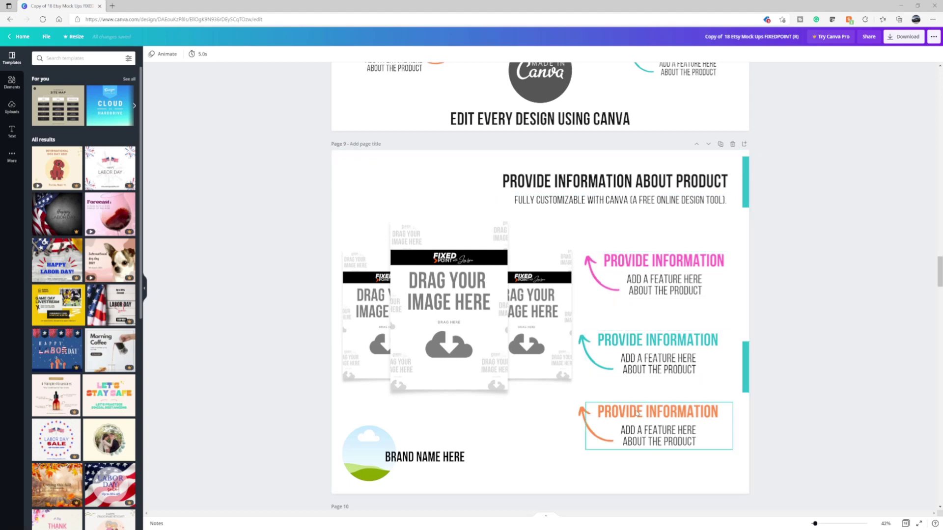
scroll(431, 368, down, 10)
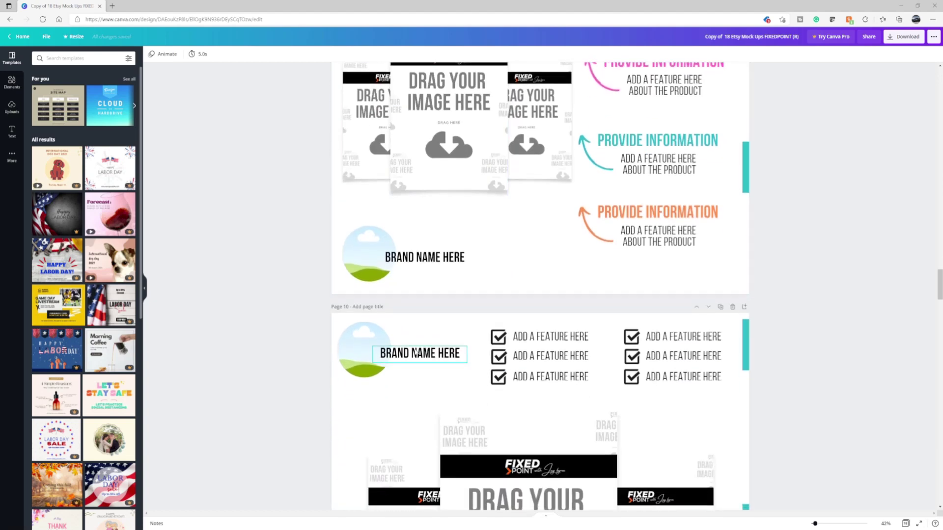
scroll(364, 314, down, 8)
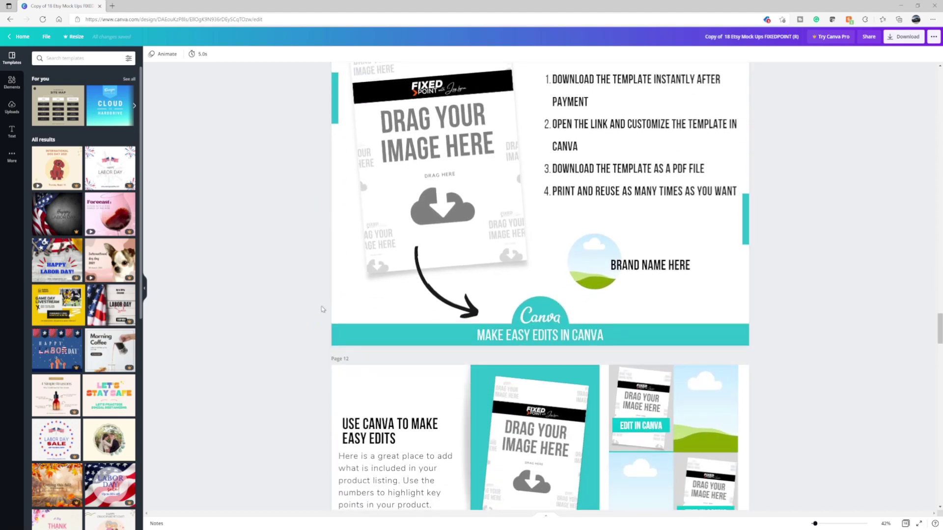
scroll(322, 308, down, 4)
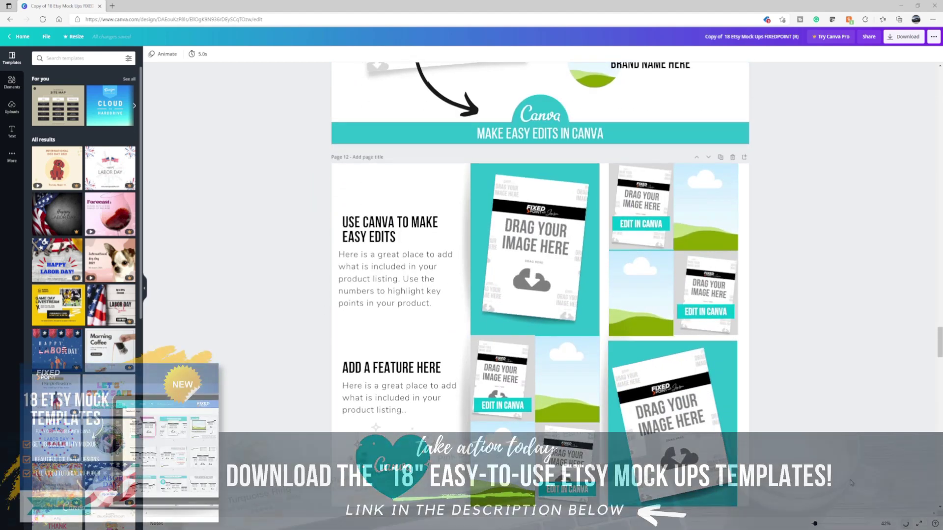
click(905, 524)
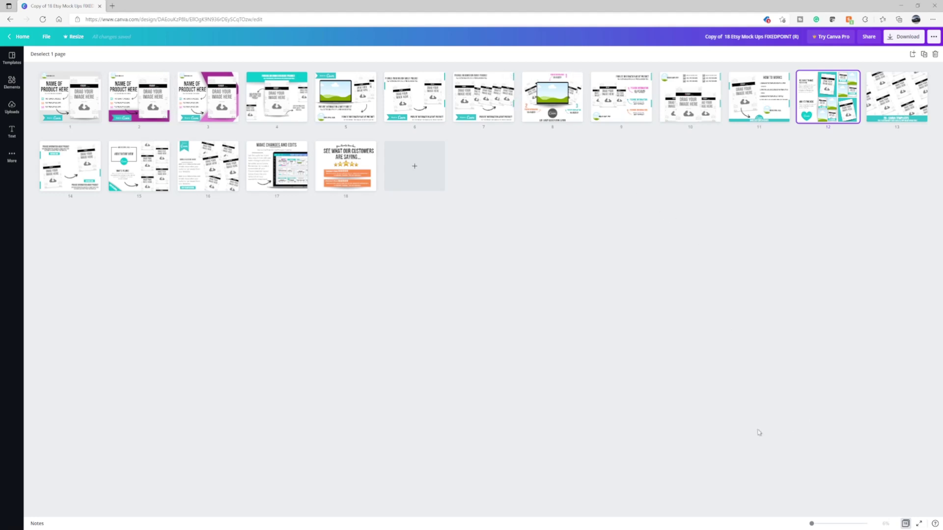
- Open page 1 and place the uploaded party-animals invitation in its mockup frame, replacing it with the uploaded unicorn invitation
click(77, 108)
double_click(77, 107)
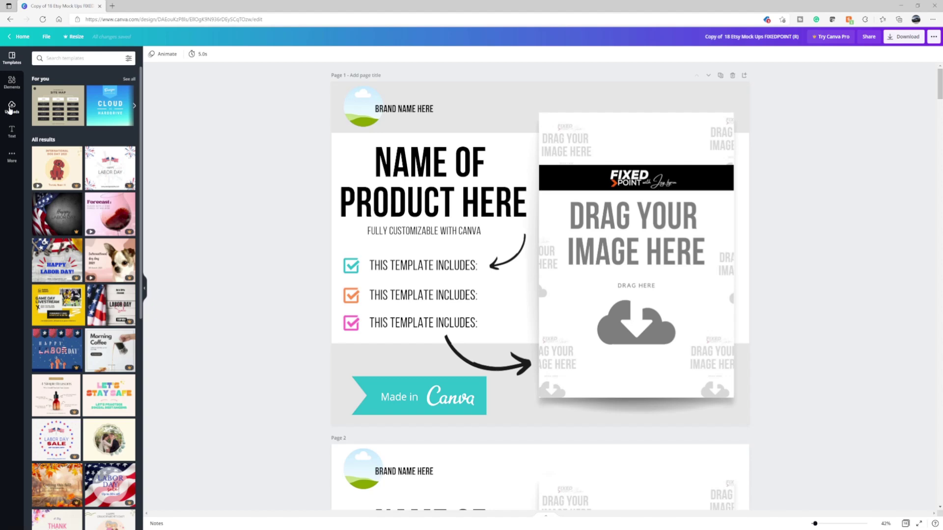
click(9, 110)
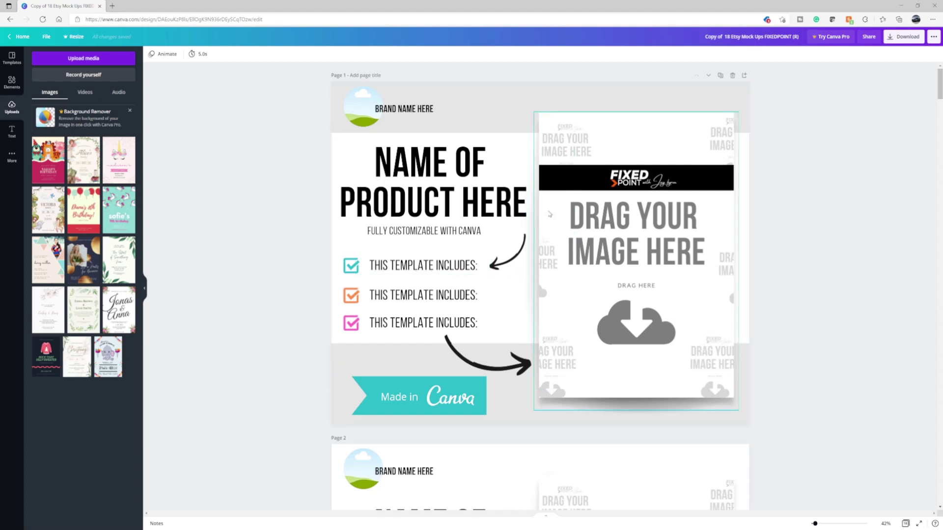
scroll(426, 256, down, 5)
scroll(426, 256, up, 5)
drag(59, 143, 575, 228)
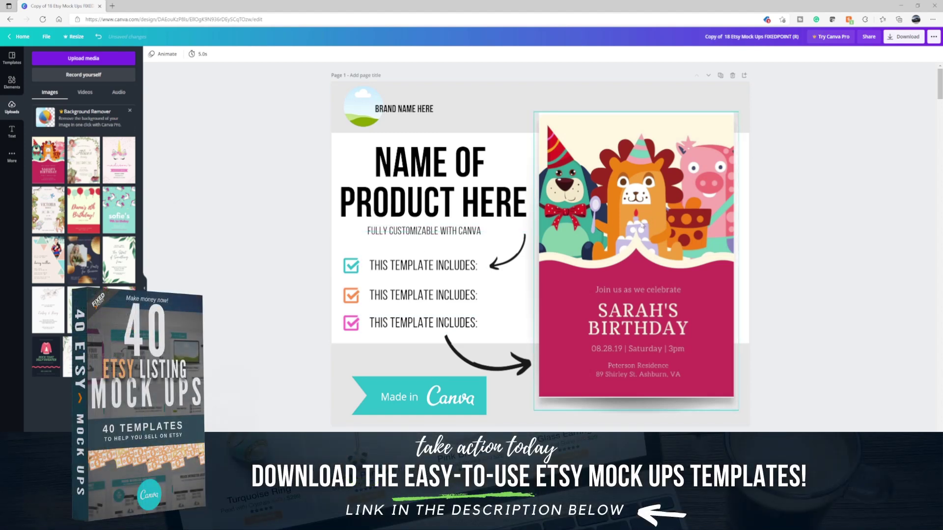
drag(119, 160, 634, 302)
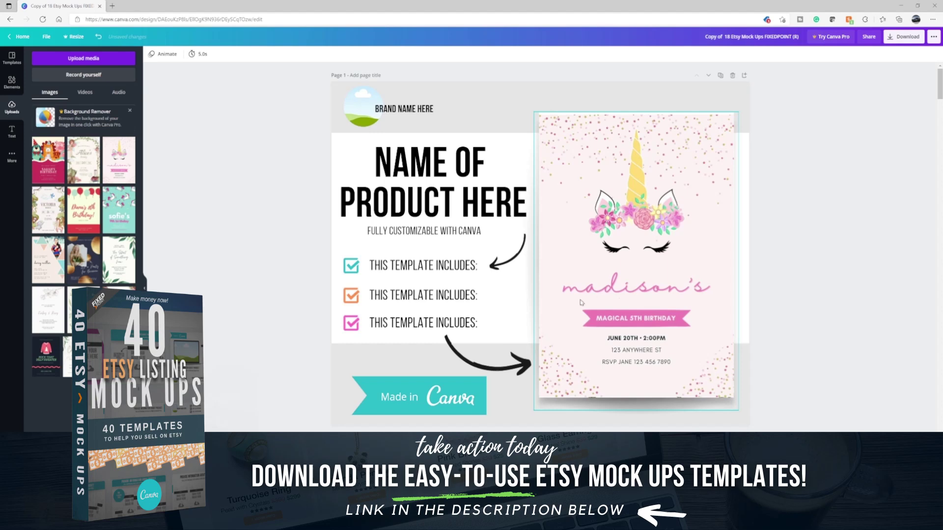
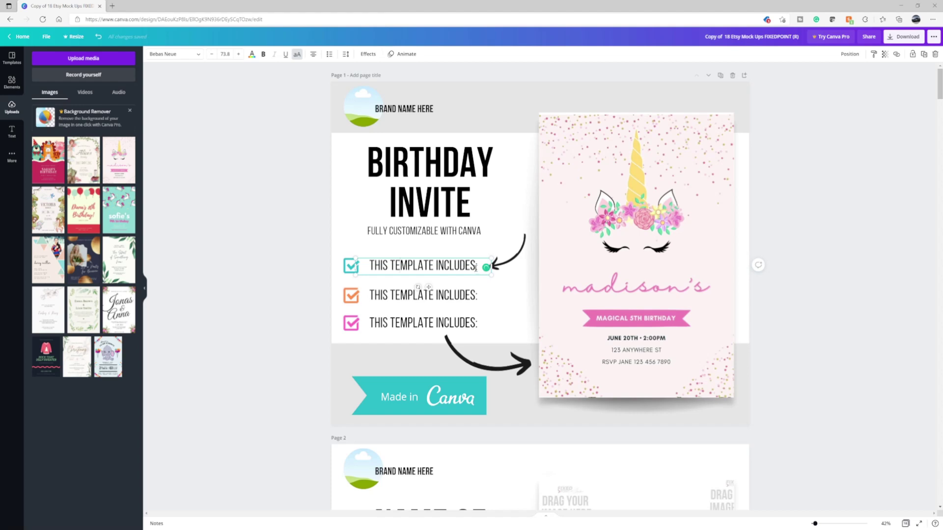
- Replace page 1's three checklist lines, in order, with "COLORFUL DESIGN", "EASY TO EDIT IN CANVA" and "PRINT AT YOUR LOCAL SHOP"
drag(477, 267, 364, 263)
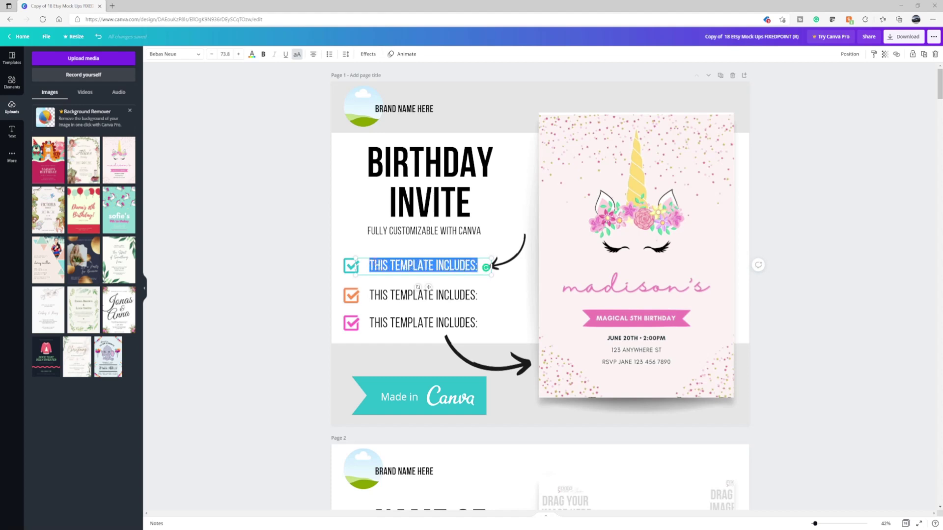
text(COLORFUL DESIGN)
double_click(398, 295)
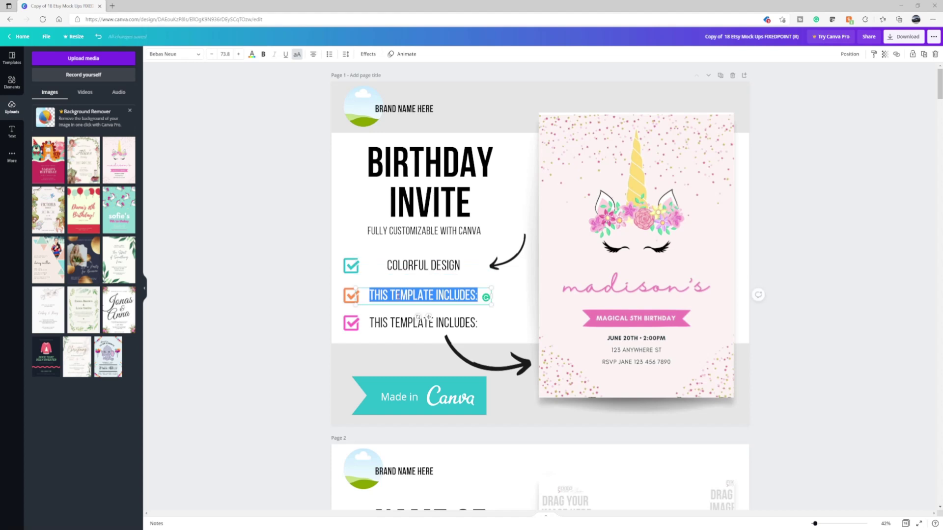
text(EASY TO EDIT IN CANVA)
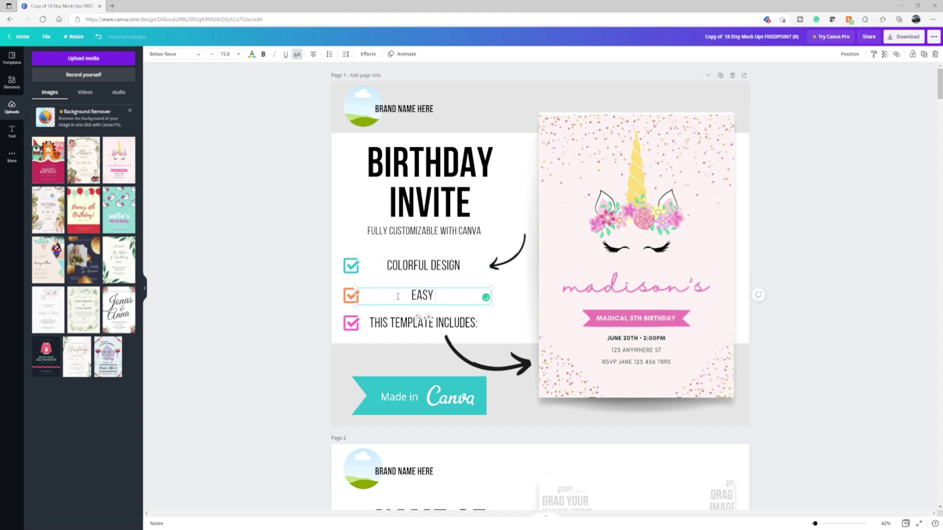
double_click(387, 323)
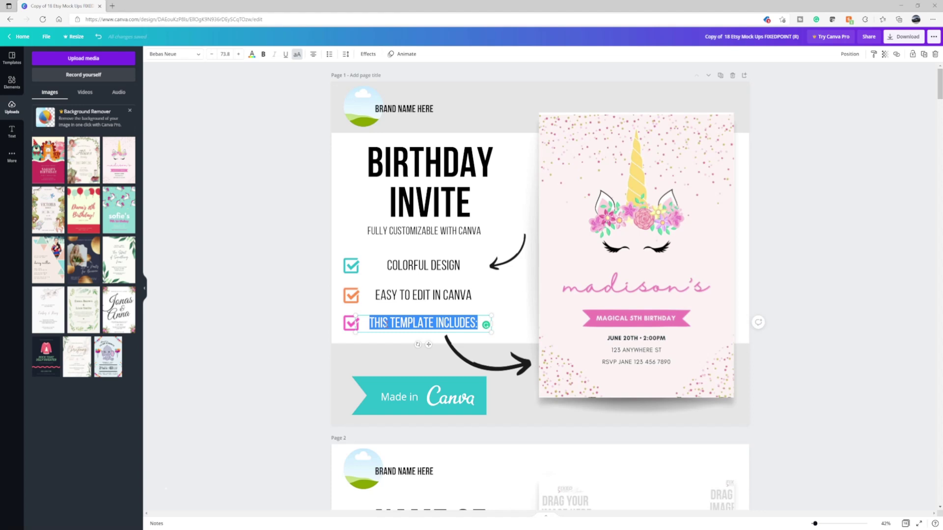
text(PRINT AT YOUR LOCAL SHOP)
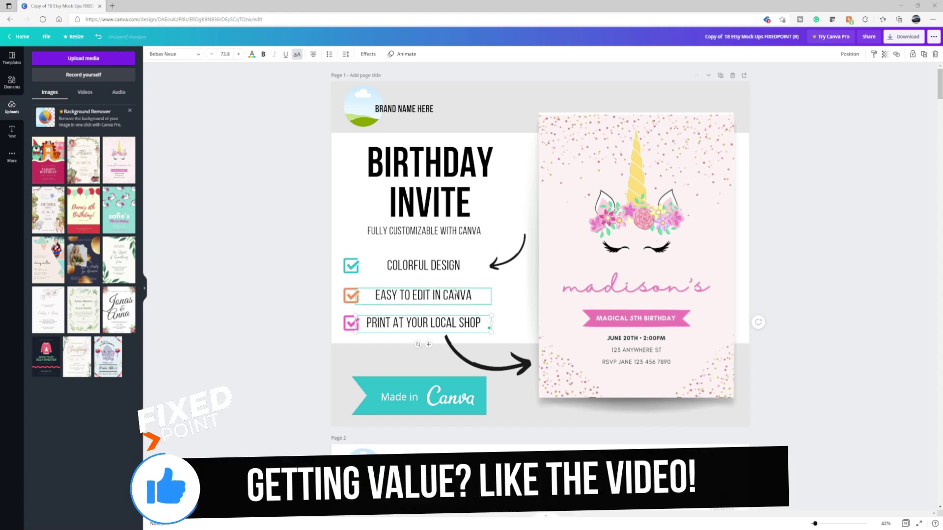
click(426, 282)
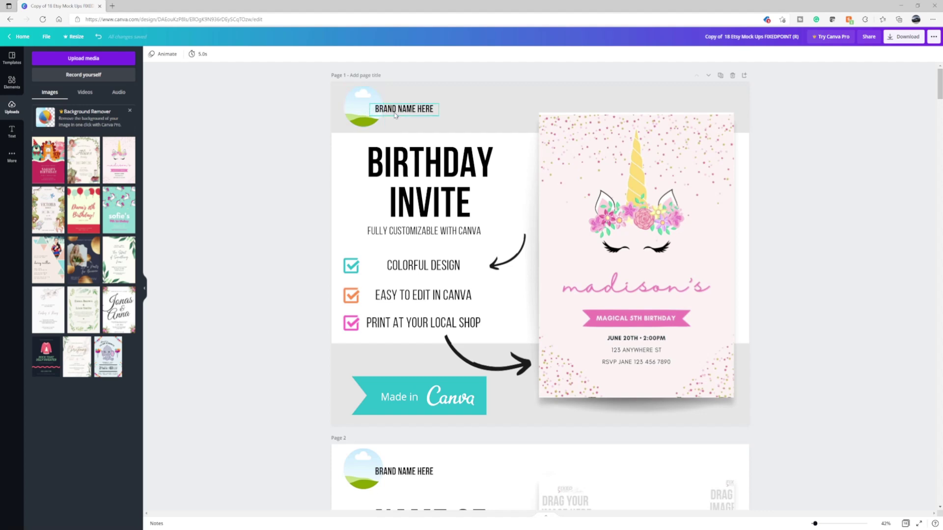
- Place the uploaded round logo in page 1's circular frame and replace the brand name text with "THIS IS MY BRAND"
key(ctrl+z)
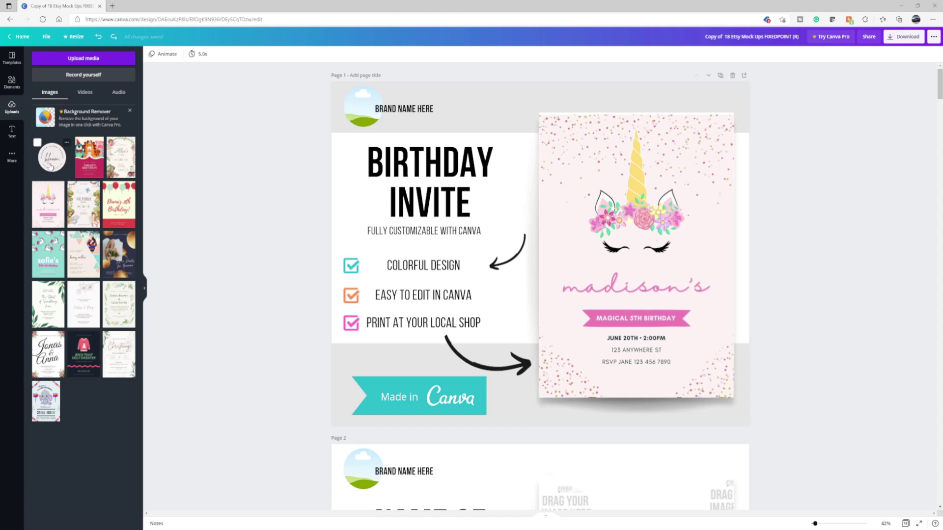
drag(53, 167, 354, 112)
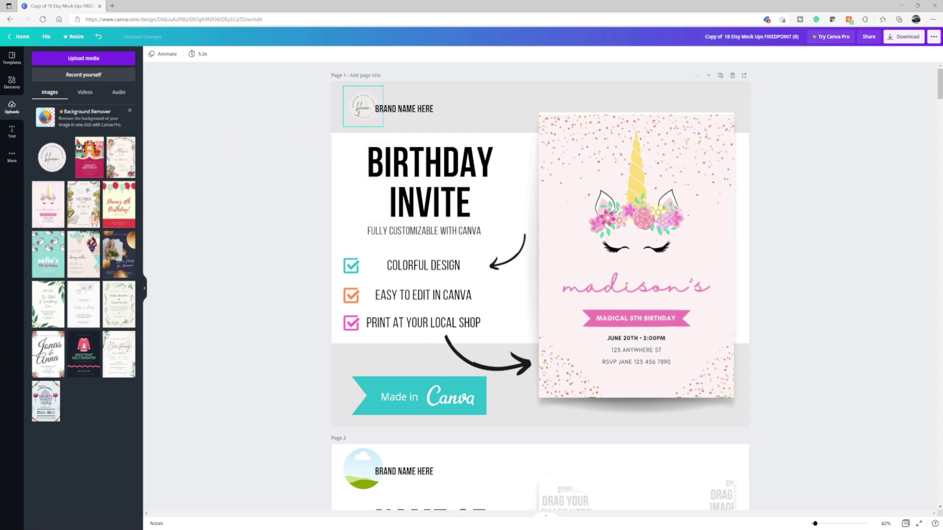
click(405, 113)
click(404, 110)
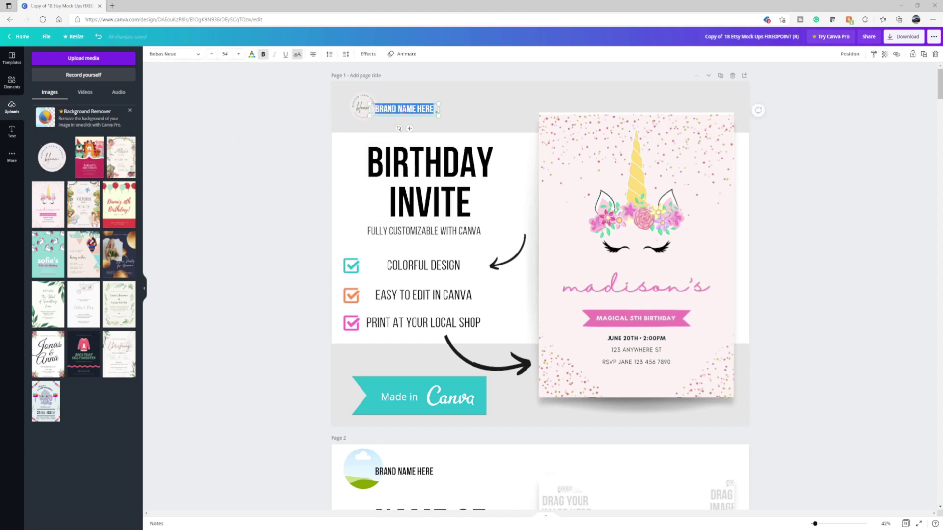
text(THIS I)
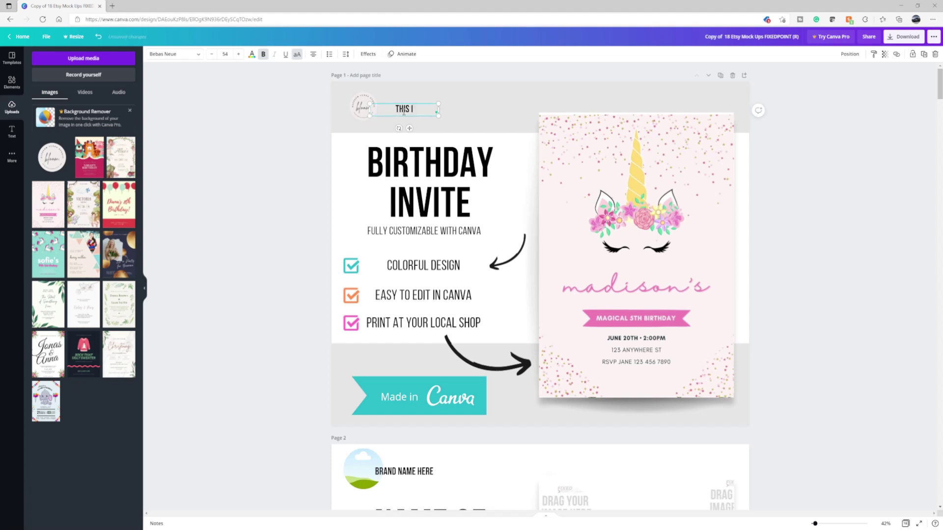
text(S MY BRAND)
- Set page 1's brand name in the Playlist Script font and widen its text box so it fits on one line
click(198, 54)
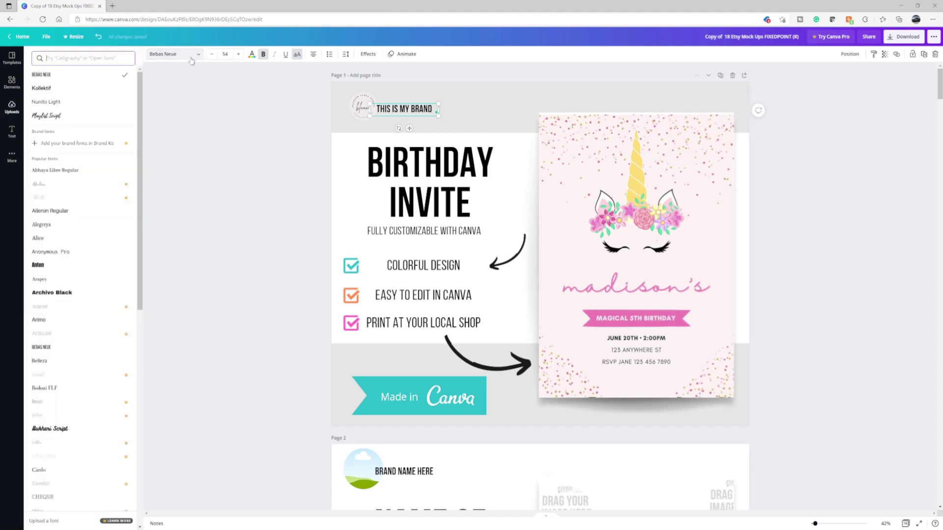
click(51, 116)
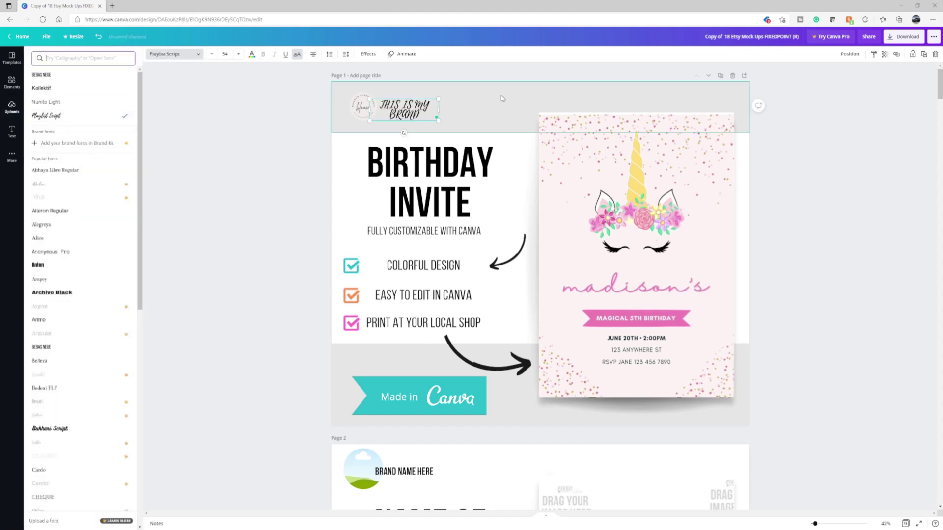
drag(440, 109, 462, 108)
click(511, 122)
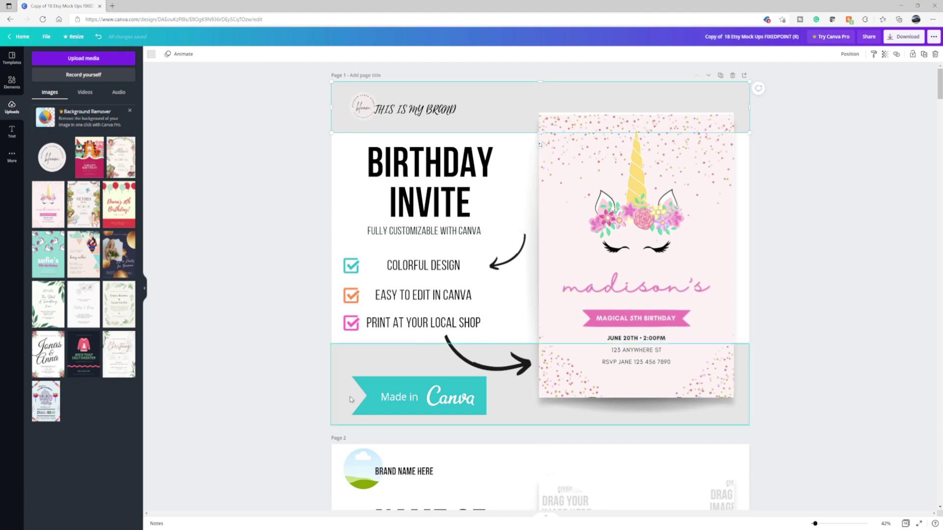
- Recolor page 1's lower and upper gray bands with the bright pink from the document colors
click(338, 373)
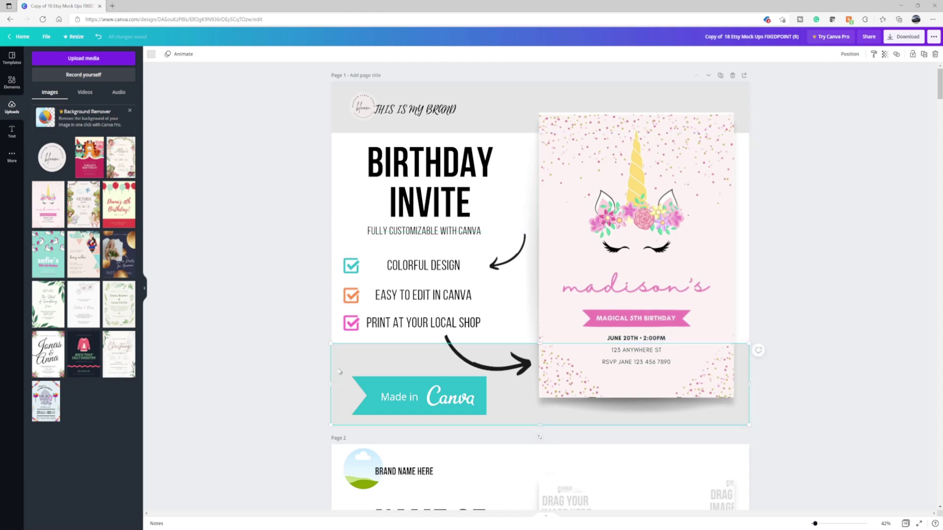
click(152, 55)
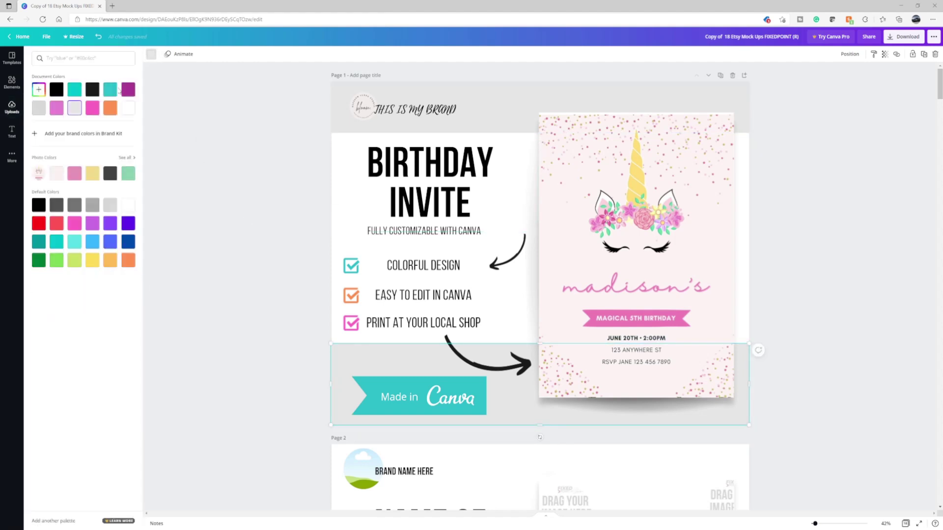
click(92, 111)
click(338, 96)
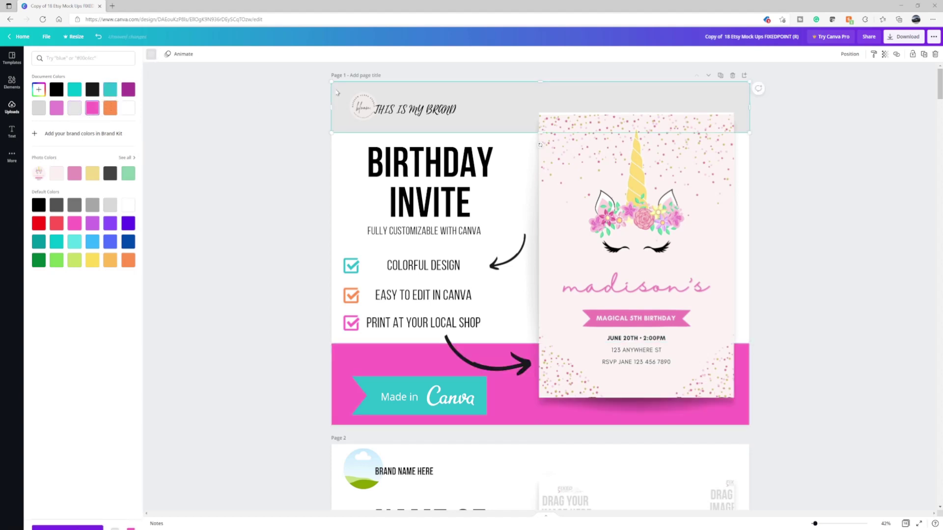
click(95, 112)
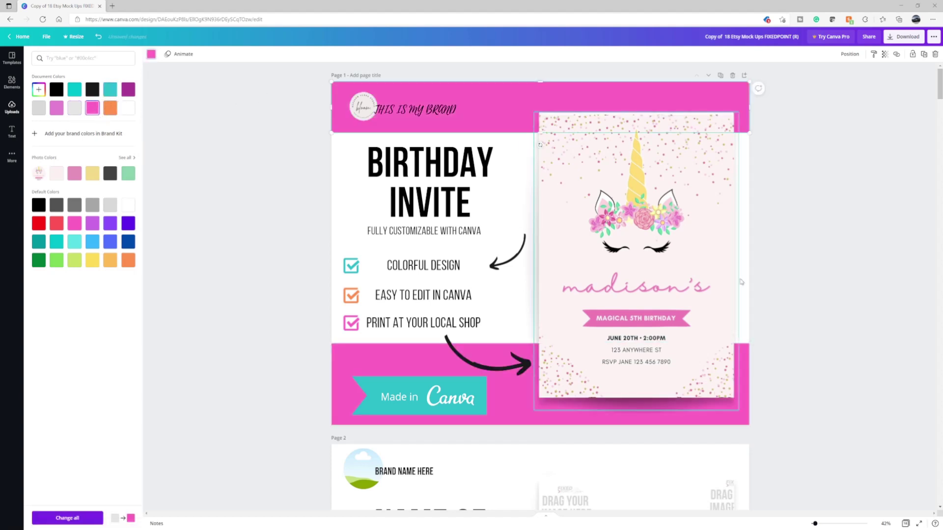
click(813, 268)
click(839, 351)
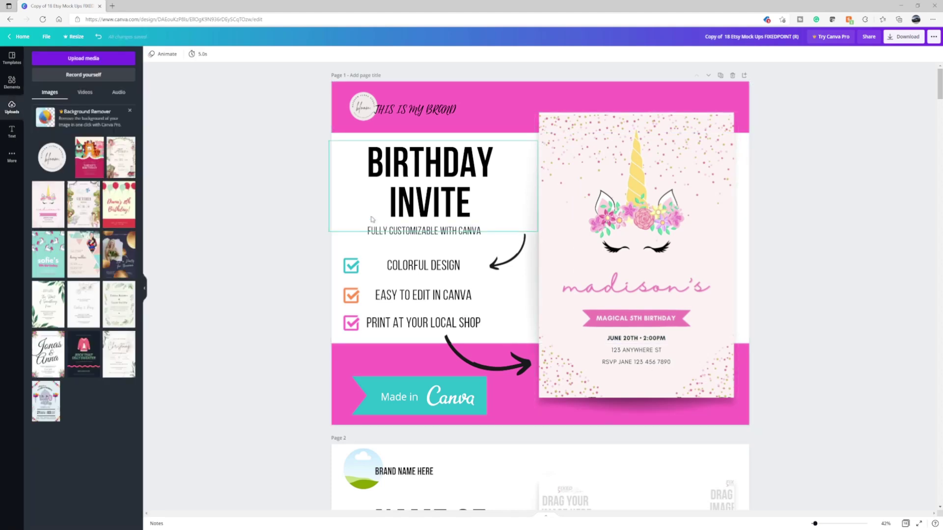
- Try light gray and mint green as page 1's background color, then settle on the pale yellow from the photo colors
click(337, 142)
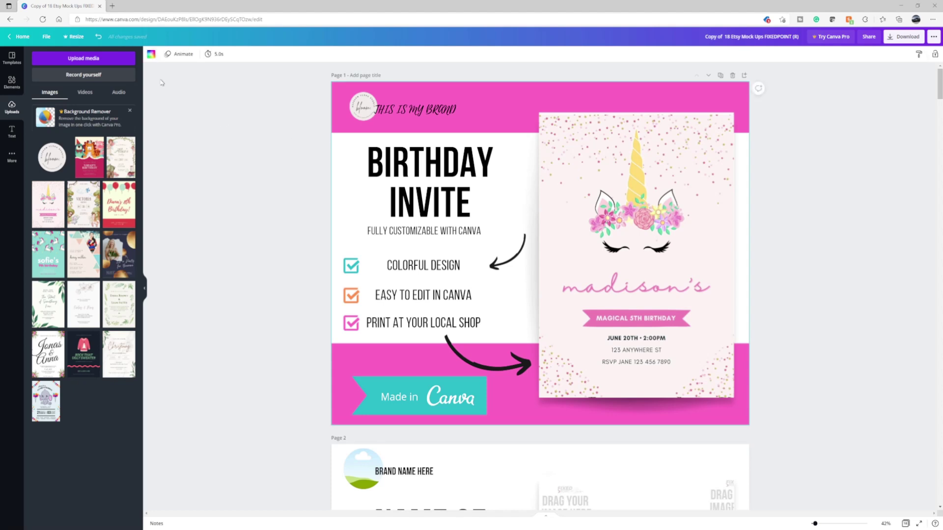
click(151, 56)
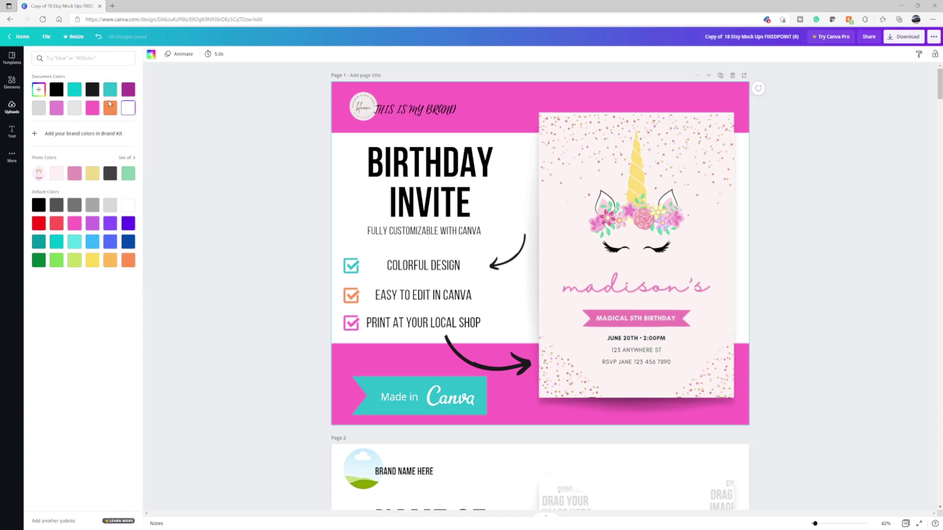
click(74, 108)
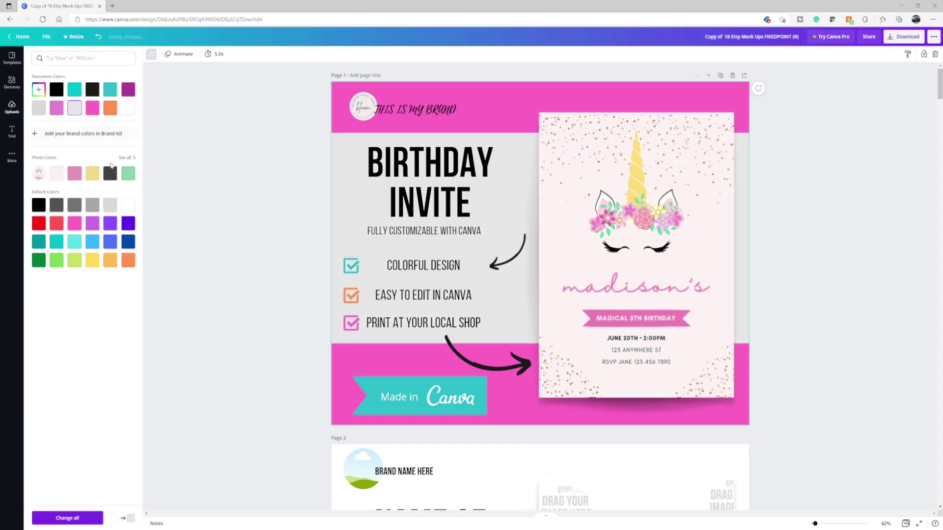
click(128, 174)
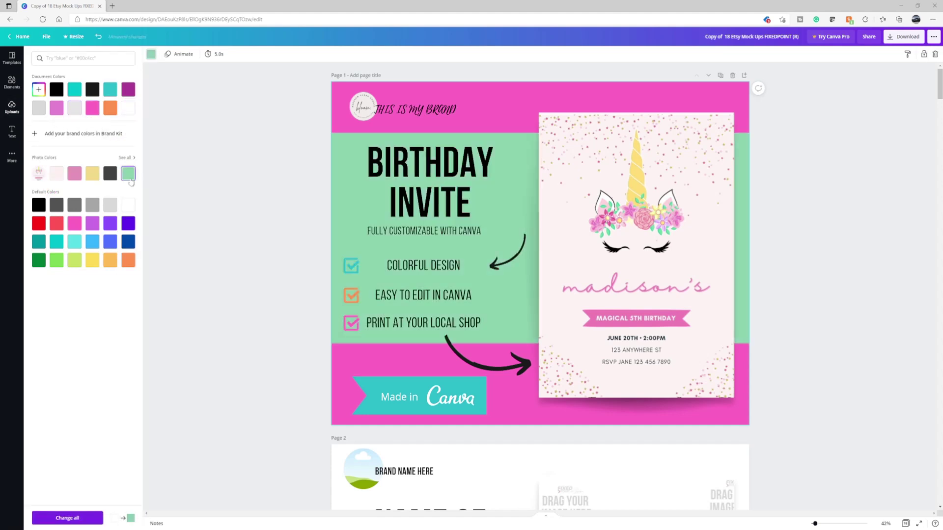
click(92, 175)
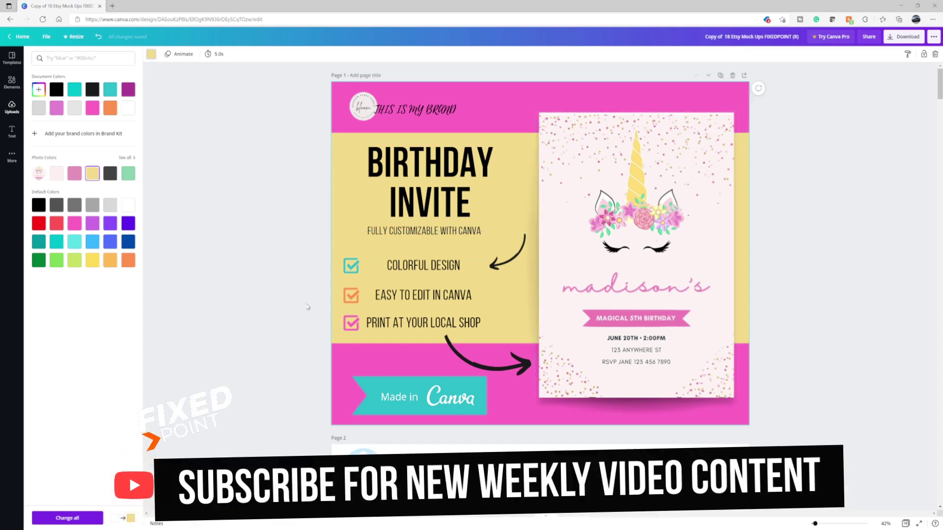
scroll(304, 304, down, 15)
scroll(315, 338, down, 15)
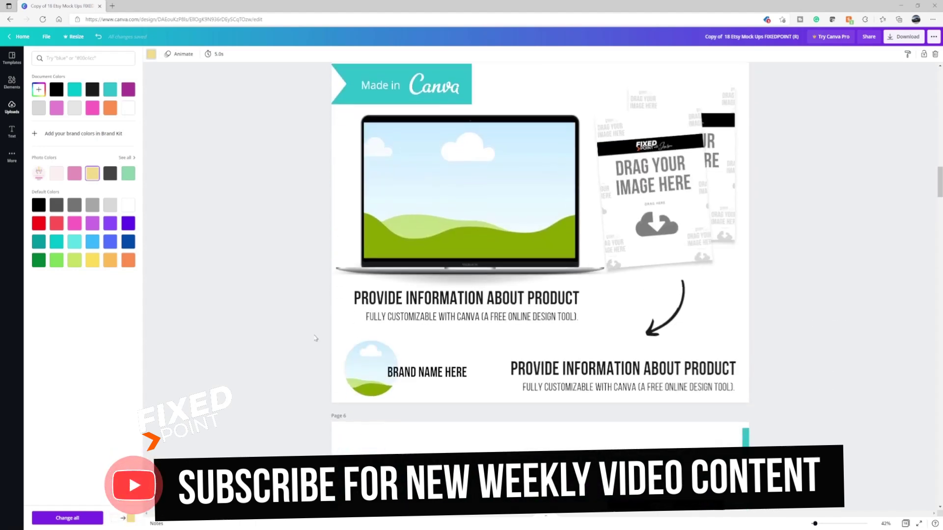
scroll(316, 339, down, 15)
scroll(316, 338, down, 3)
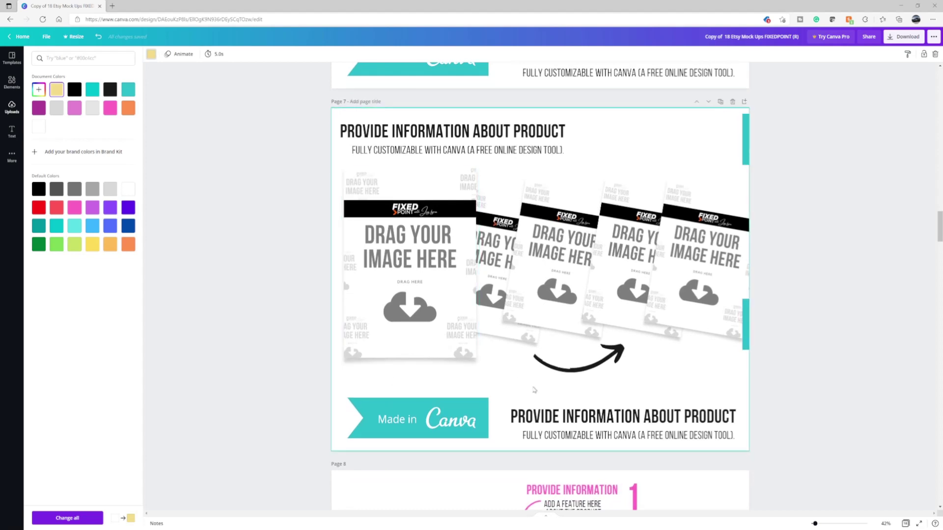
scroll(410, 316, up, 20)
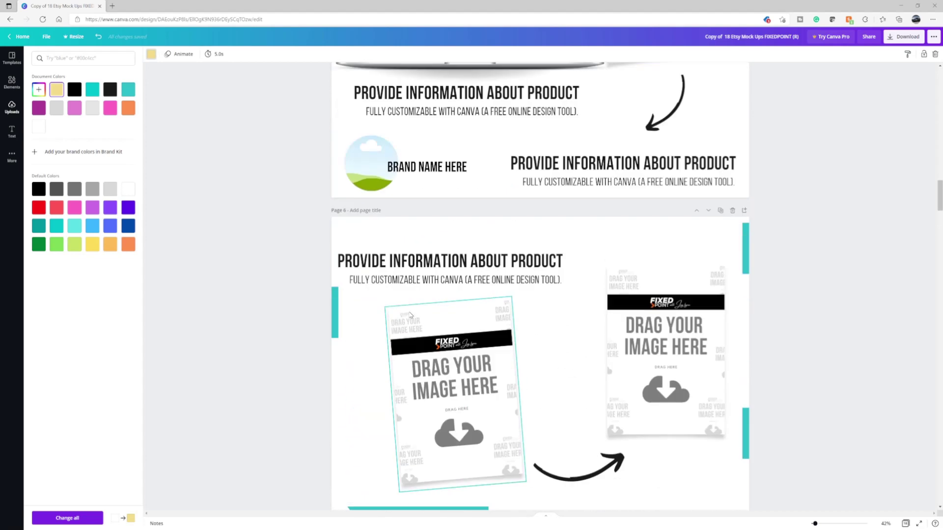
scroll(411, 316, up, 20)
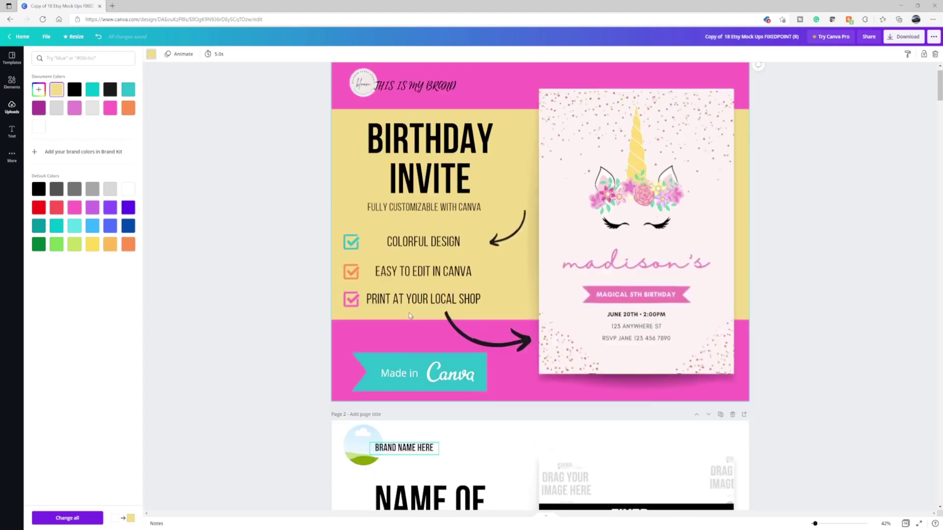
- Search the photo library for "background" and apply the pink geometric polygon photo as page 1's background
click(343, 193)
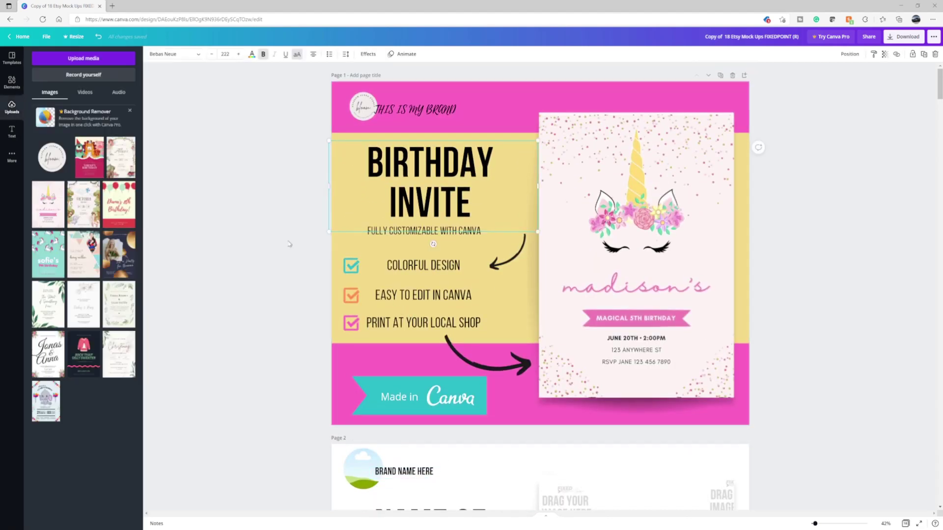
click(343, 242)
click(11, 87)
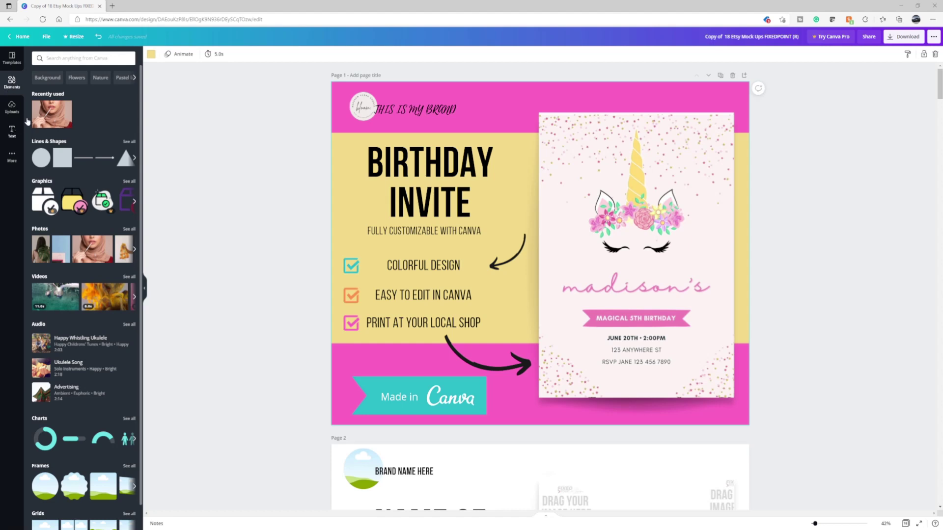
click(12, 156)
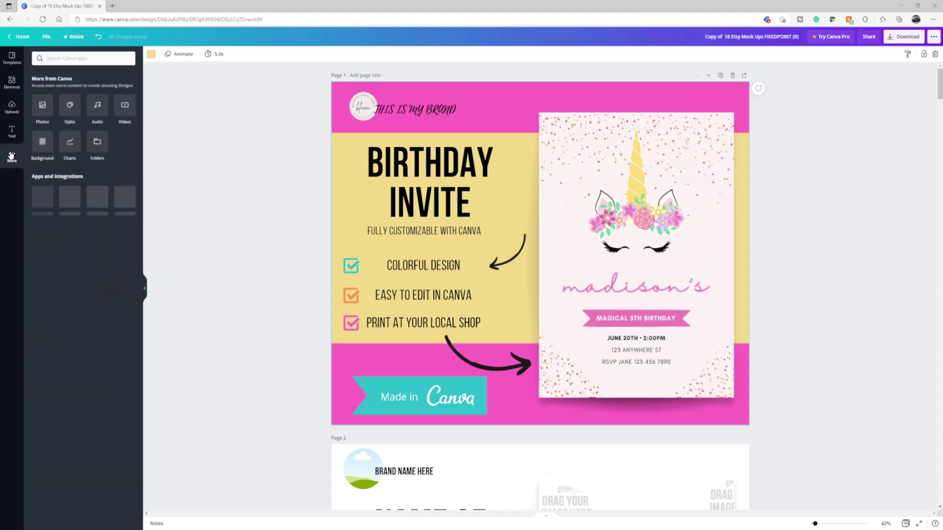
click(38, 153)
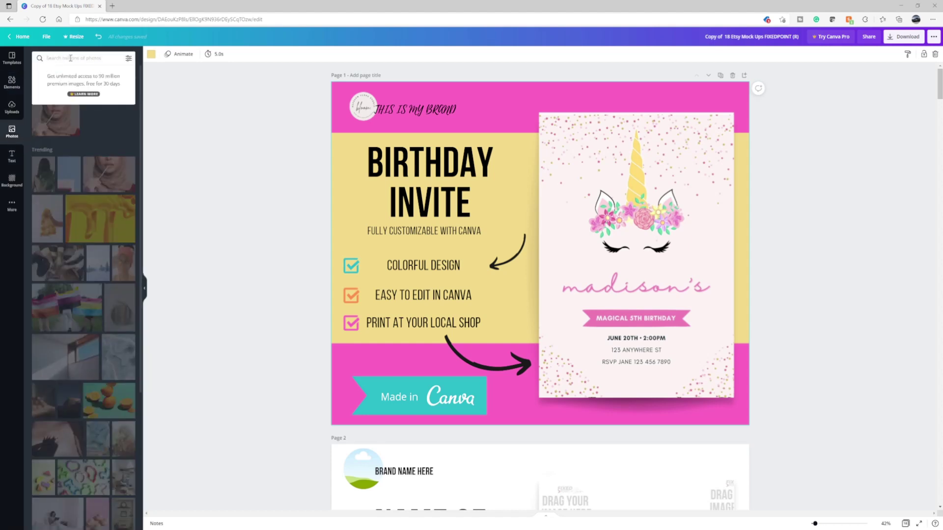
text(background)
key(Return)
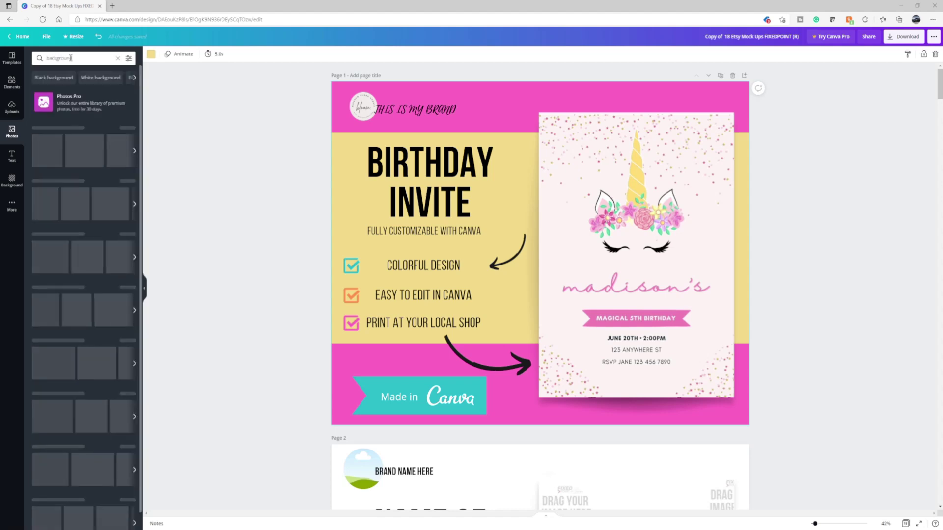
drag(56, 139, 348, 142)
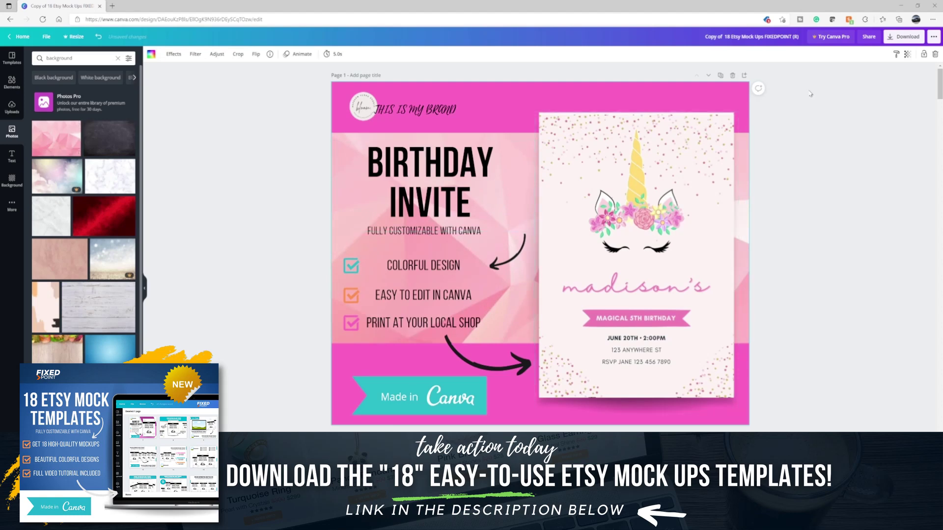
- Set the transparency of page 1's background photo to 50 so it blends with the yellow
click(907, 54)
drag(887, 80, 865, 80)
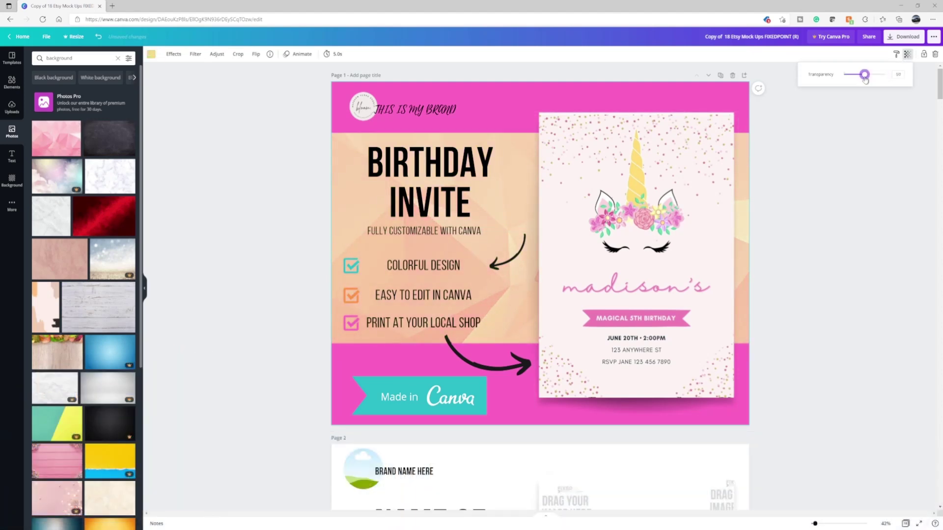
click(862, 161)
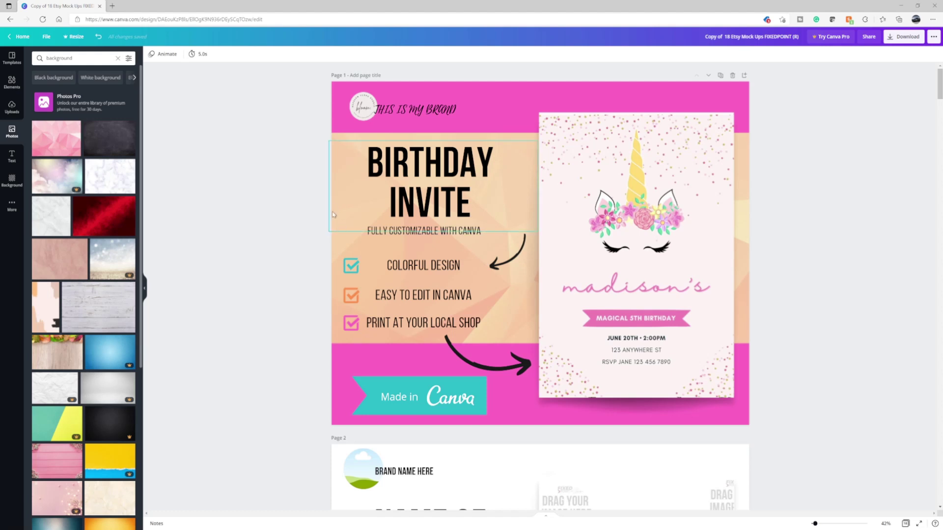
- Compare page 1's customized design with page 2's placeholder layout, and open the elements library
click(337, 237)
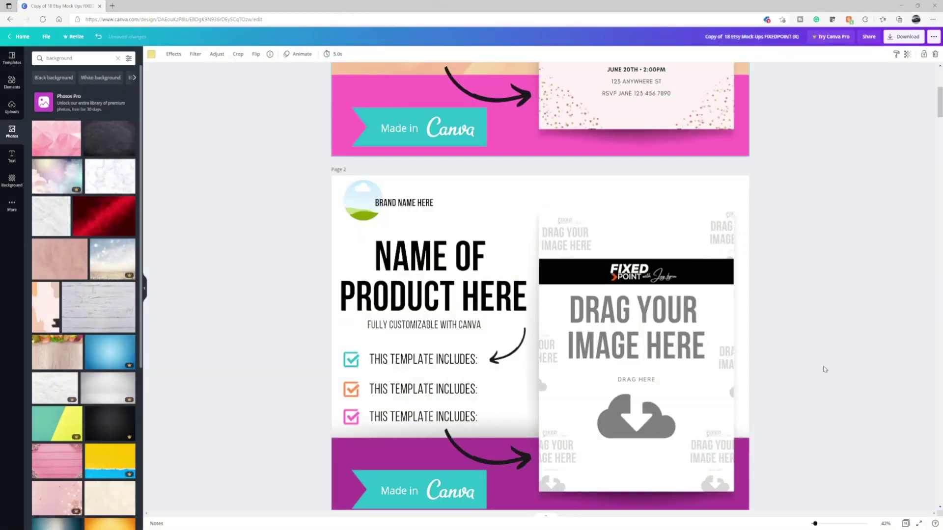
scroll(825, 370, down, 2)
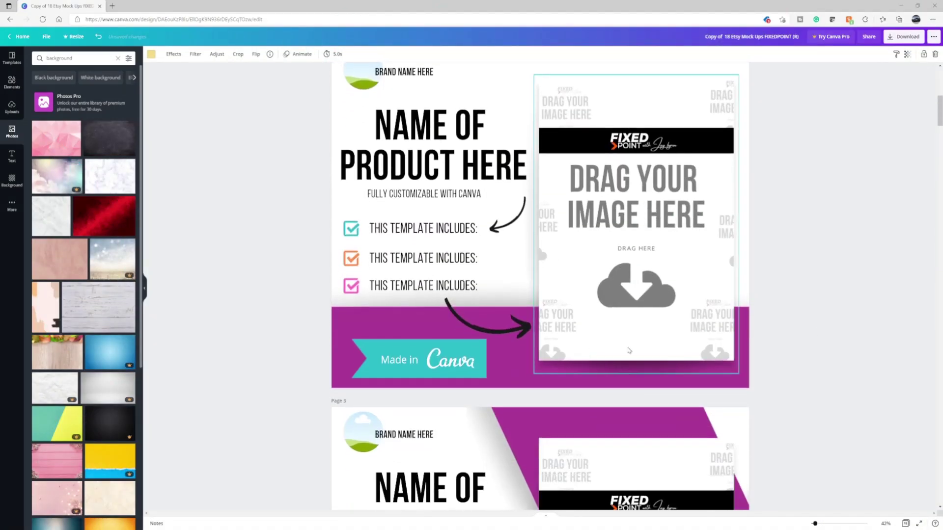
scroll(688, 344, up, 7)
scroll(405, 303, down, 5)
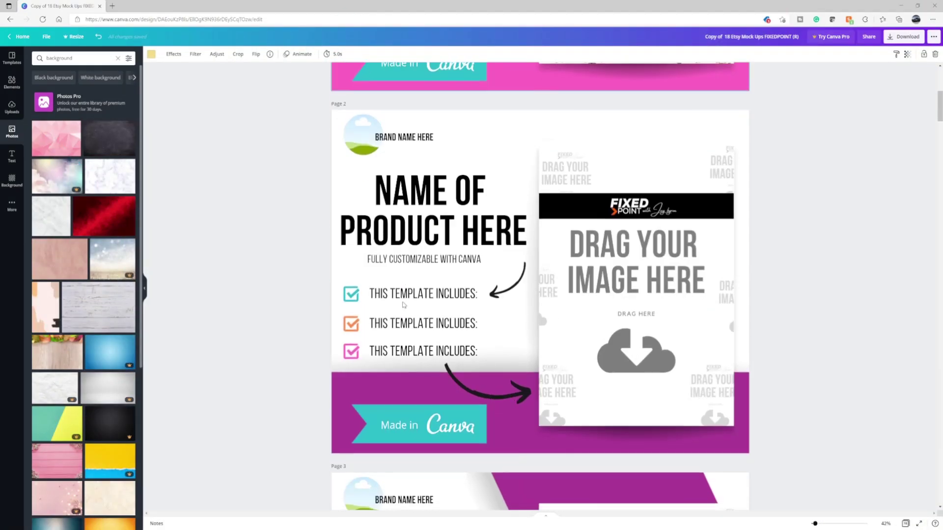
scroll(405, 304, up, 1)
scroll(406, 303, down, 1)
scroll(382, 288, up, 5)
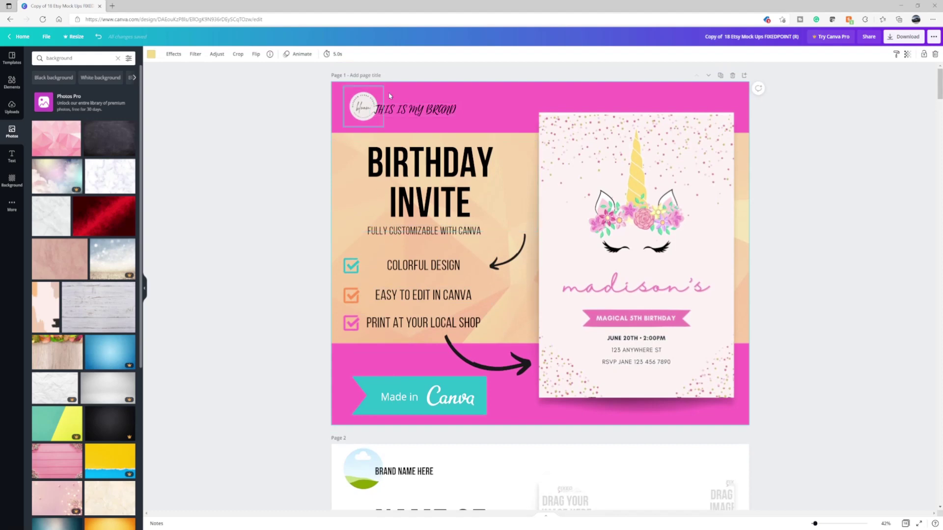
scroll(338, 296, down, 5)
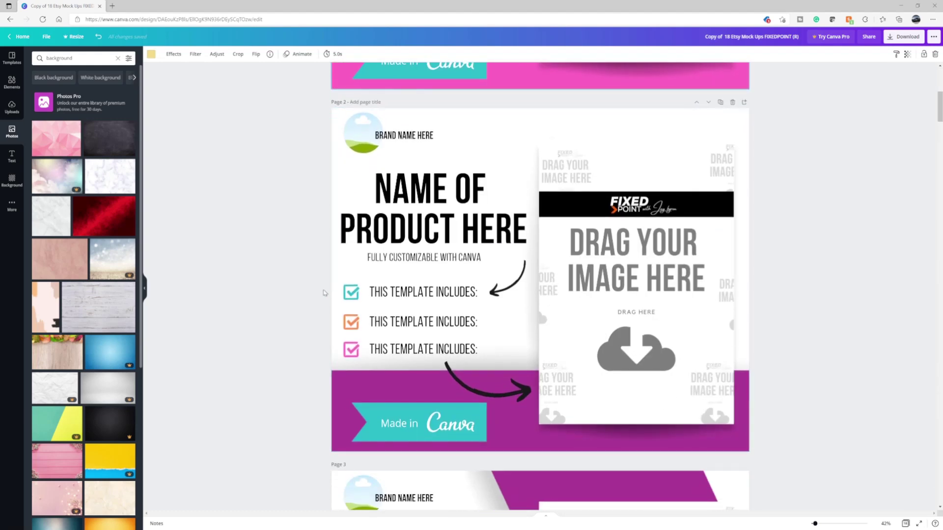
click(11, 82)
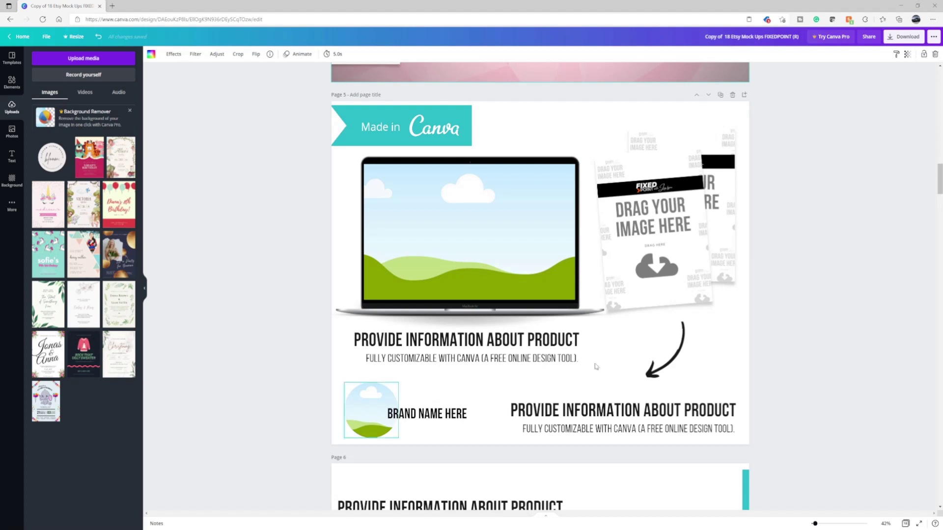
- Apply the white wood plank photo from the photo library as page 2's background
scroll(480, 282, up, 20)
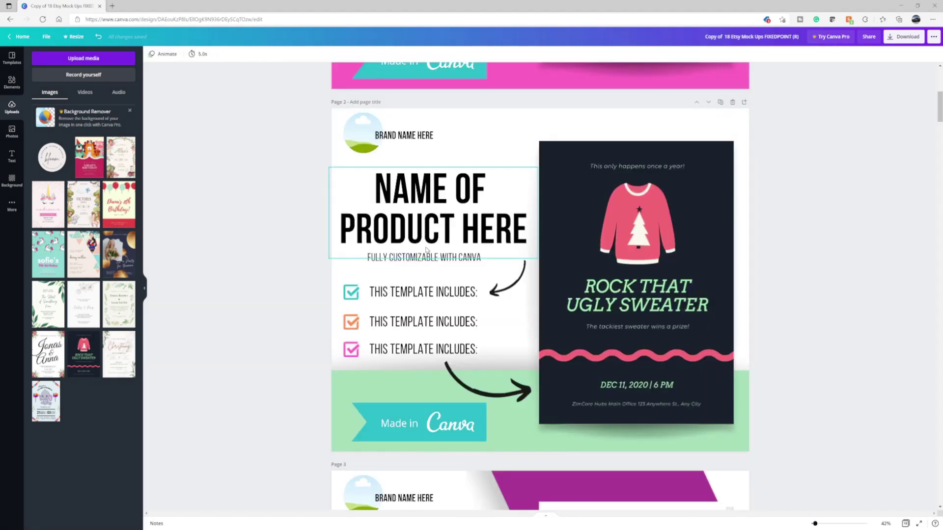
drag(61, 160, 242, 147)
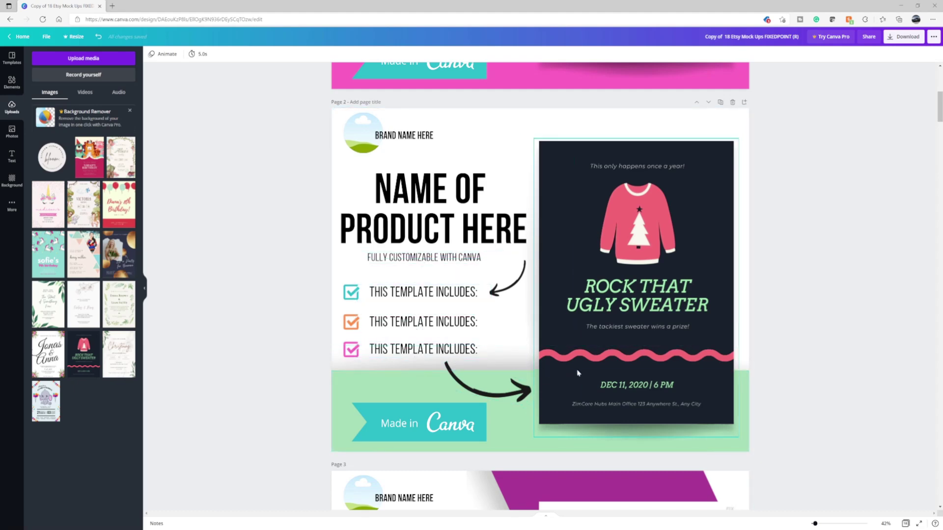
scroll(578, 373, up, 5)
scroll(578, 373, down, 4)
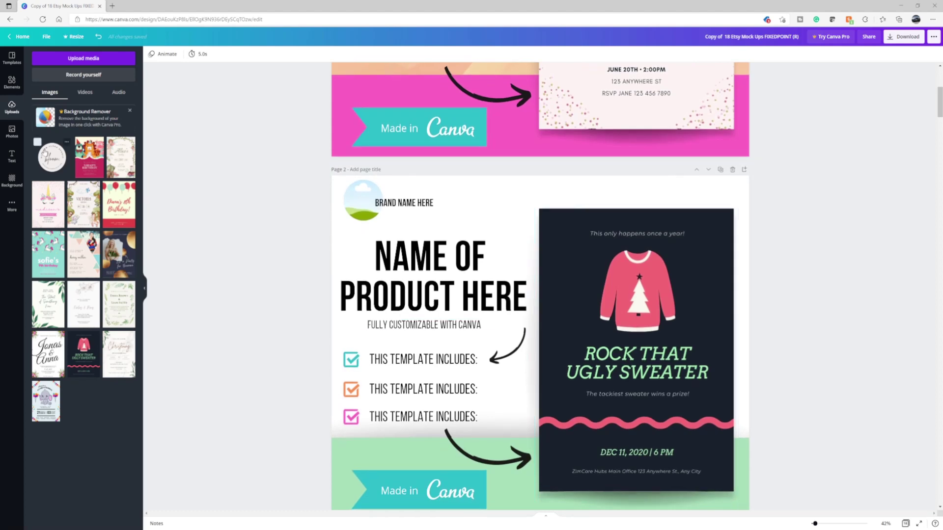
click(11, 85)
click(12, 131)
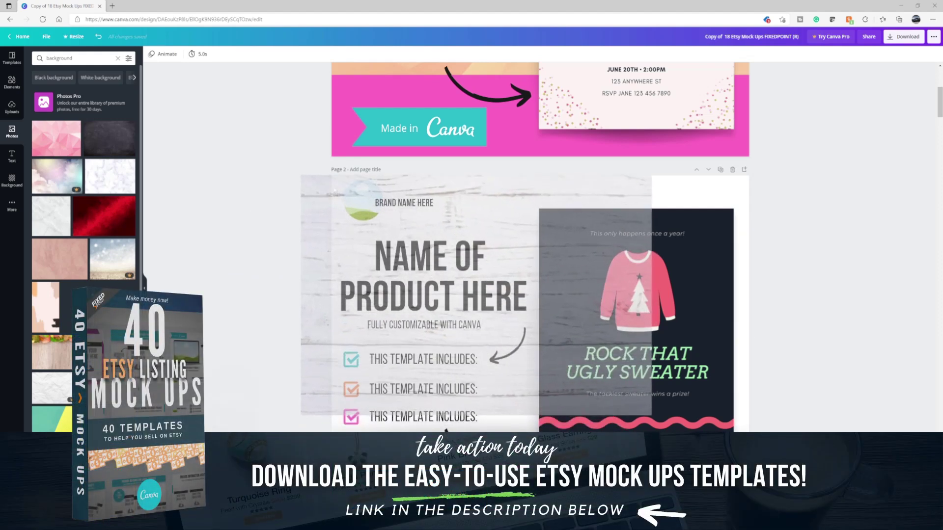
drag(350, 239, 352, 235)
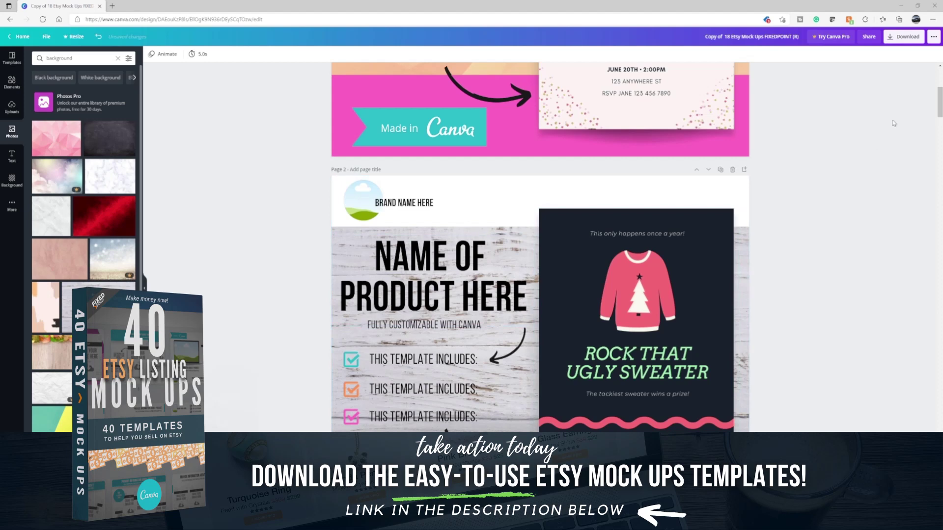
- Delete the white rectangle behind the logo and brand name on page 2
click(690, 197)
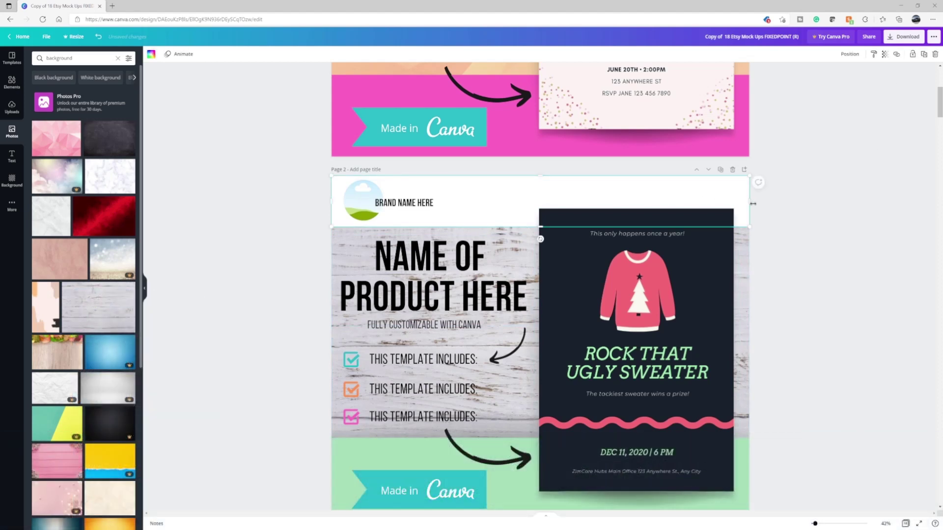
mouse_move(745, 203)
mouse_down()
mouse_move(447, 207)
mouse_move(748, 205)
mouse_up()
key(Delete)
- Increase the transparency of page 2's wood background photo so it looks faded behind the text
click(623, 201)
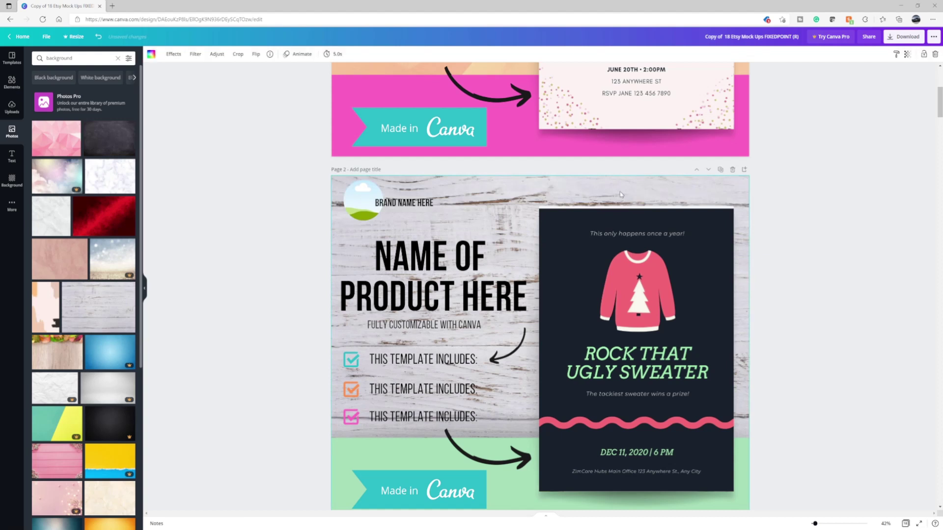
click(908, 54)
drag(884, 79, 860, 76)
click(864, 132)
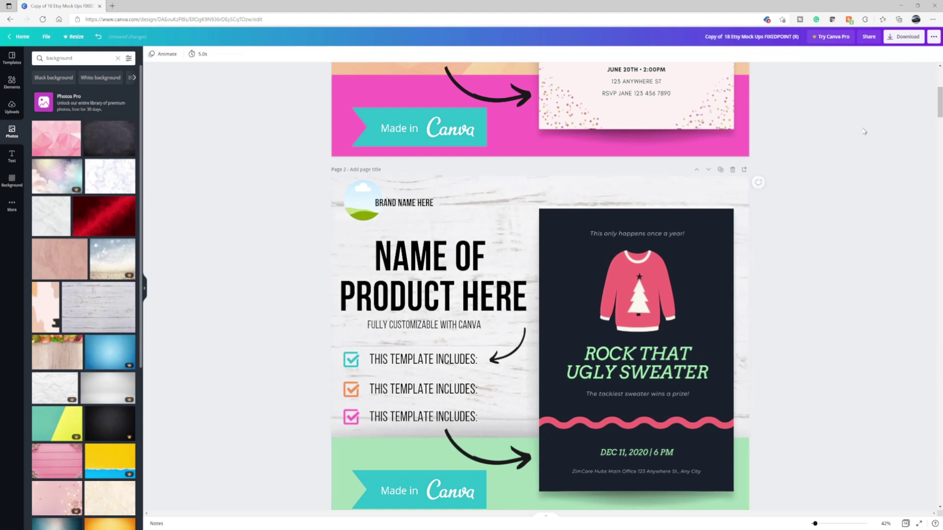
- Fill page 3's image placeholder with the uploaded wedding invitation that has pink flowers in the corners
scroll(862, 203, down, 2)
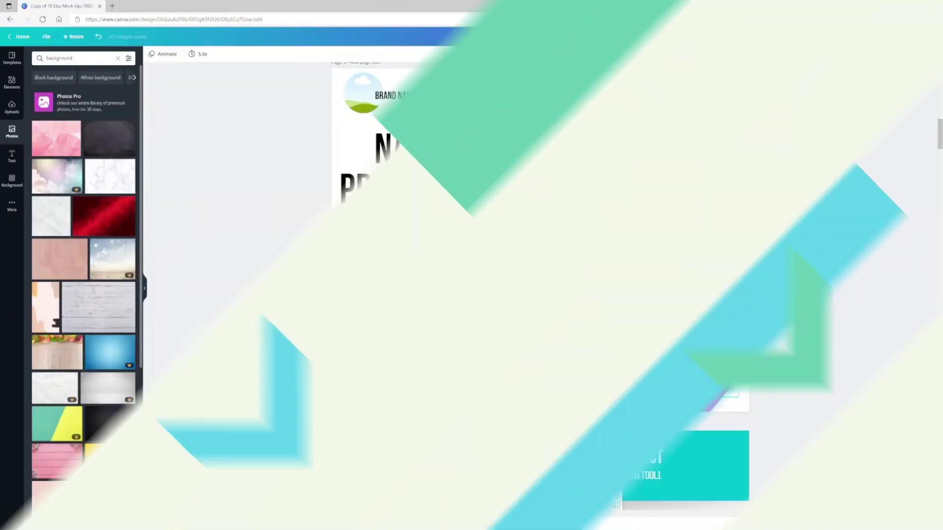
scroll(348, 245, up, 15)
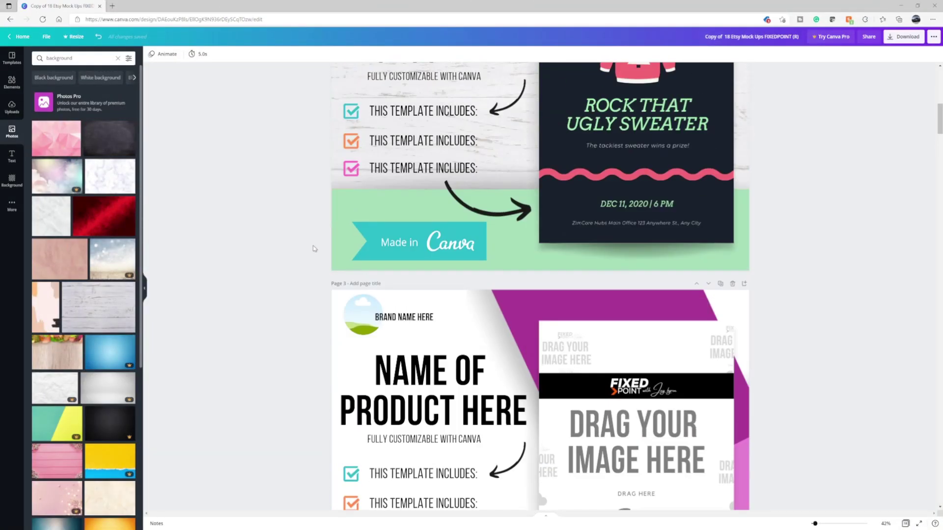
scroll(314, 249, down, 14)
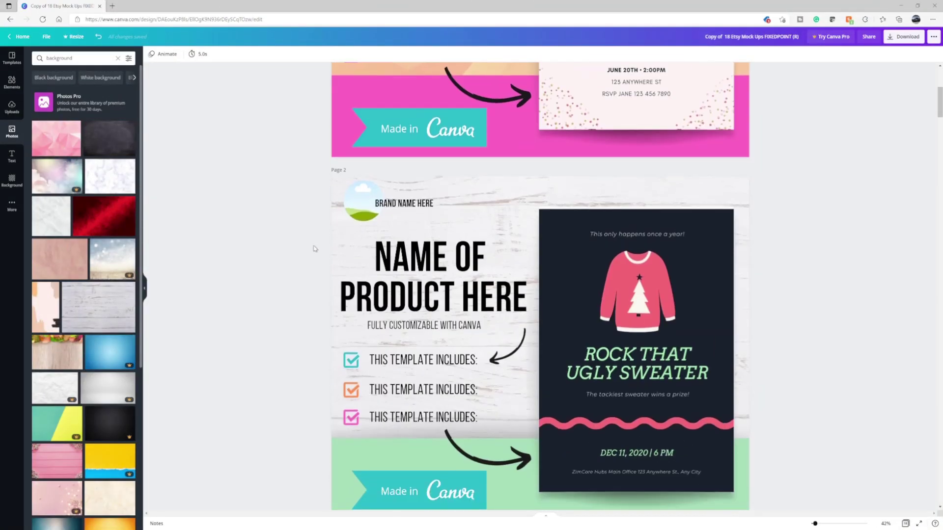
scroll(315, 249, down, 2)
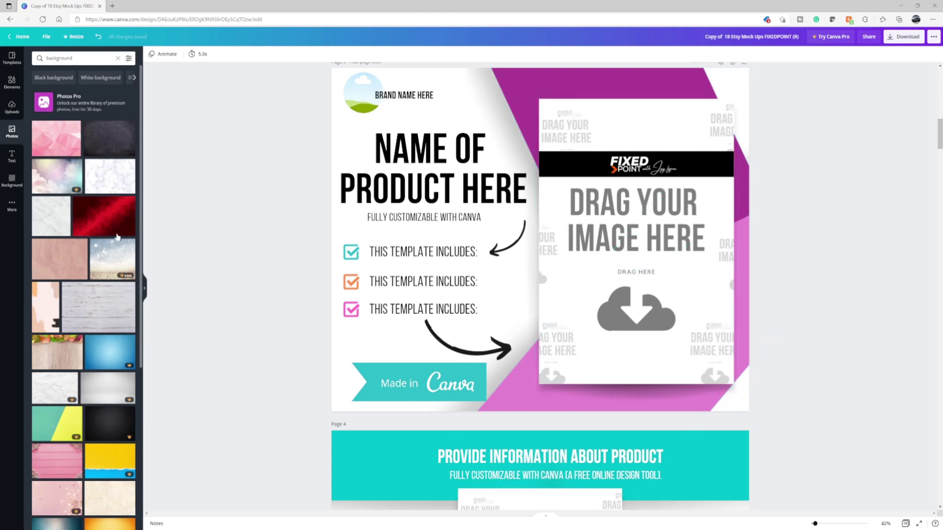
click(12, 107)
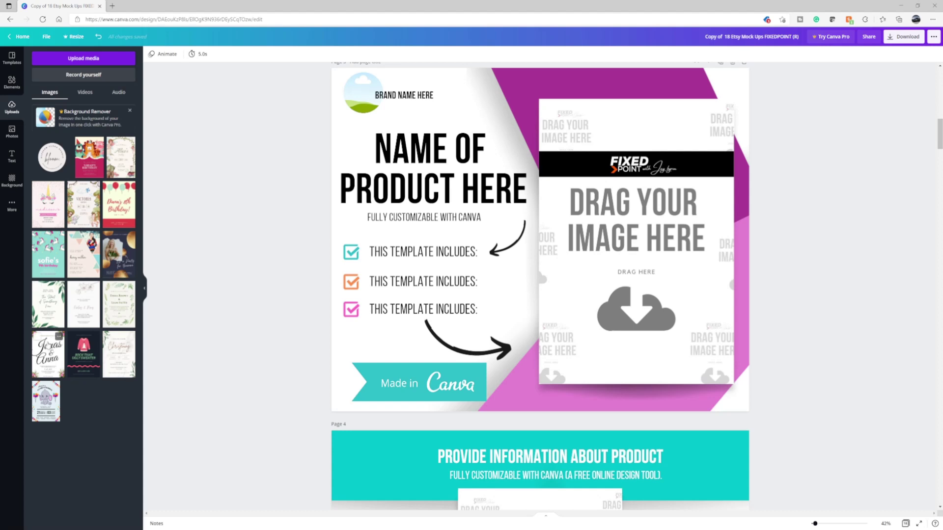
drag(48, 354, 606, 344)
drag(549, 250, 559, 242)
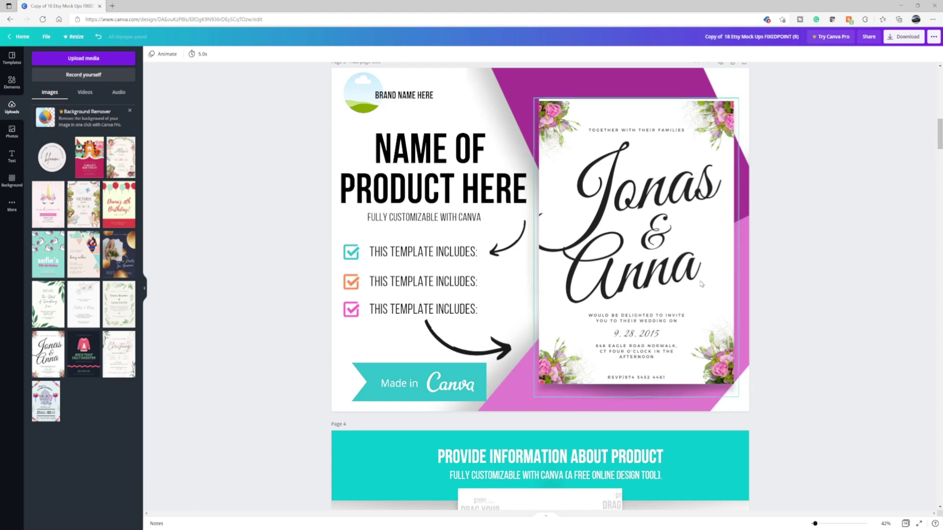
- Recolor the upper purple shape on page 3 with the blue from the default colors
click(520, 95)
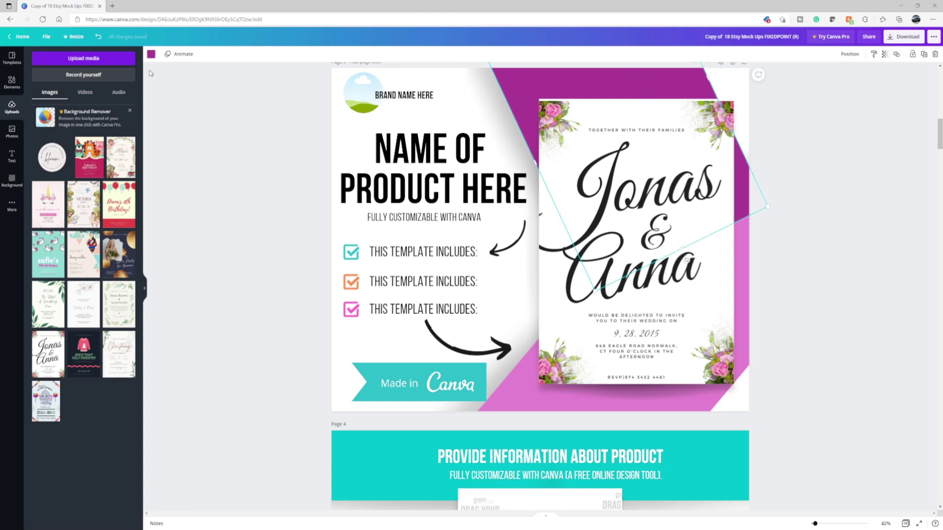
click(151, 54)
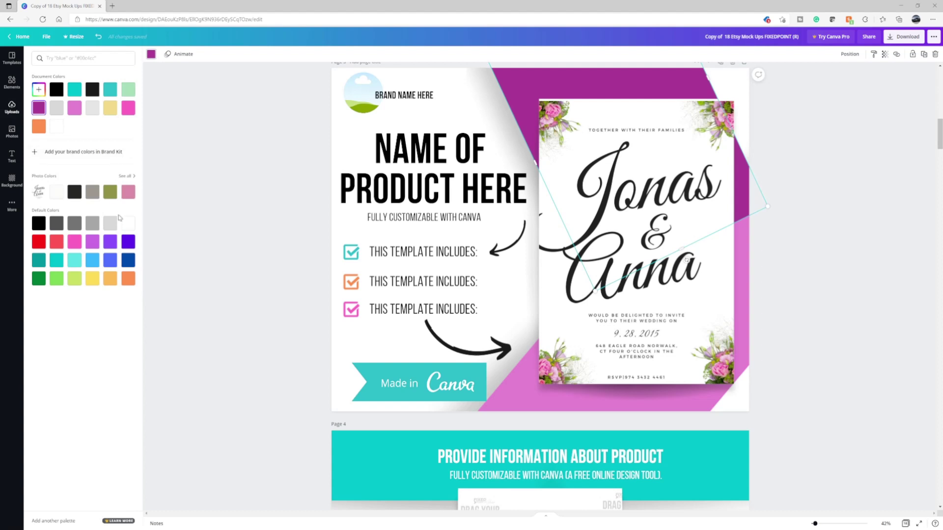
click(111, 258)
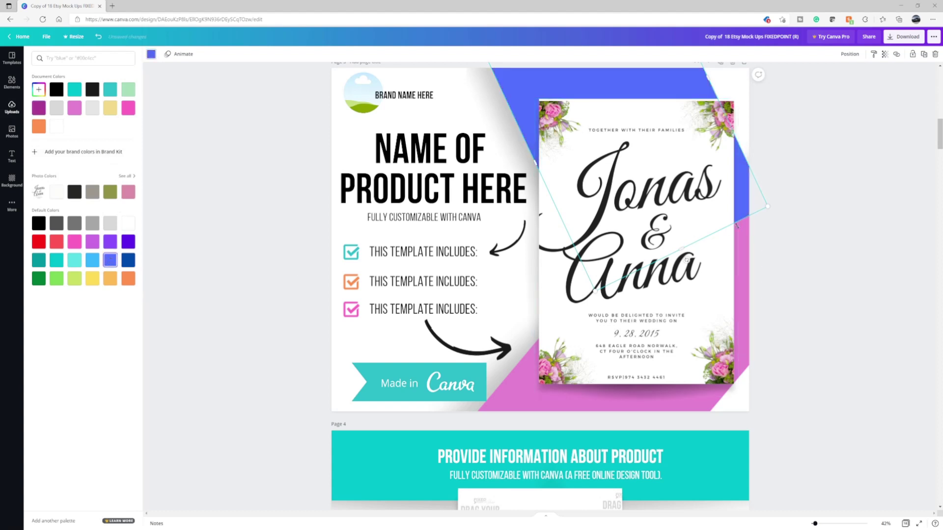
click(837, 217)
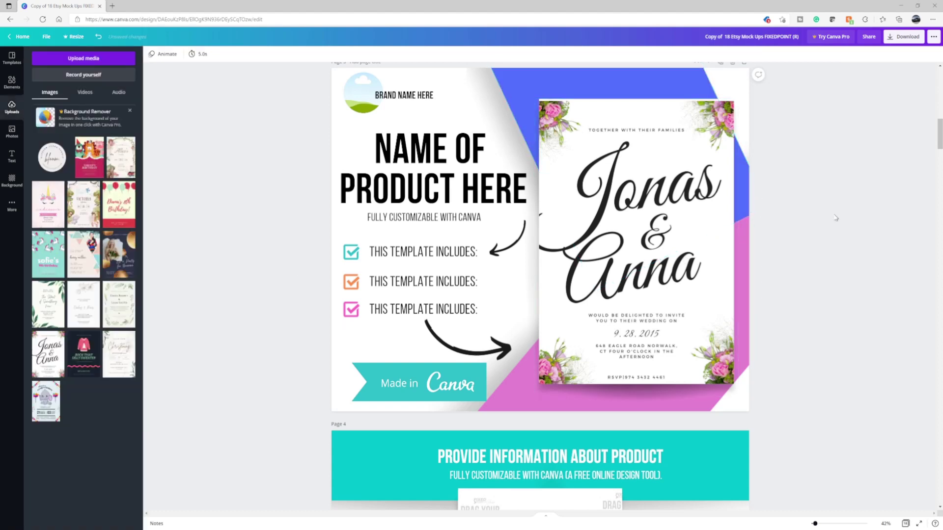
- Recolor the lower pink shape on page 3 to the same blue, lightened to the custom color #9CACF4
click(511, 401)
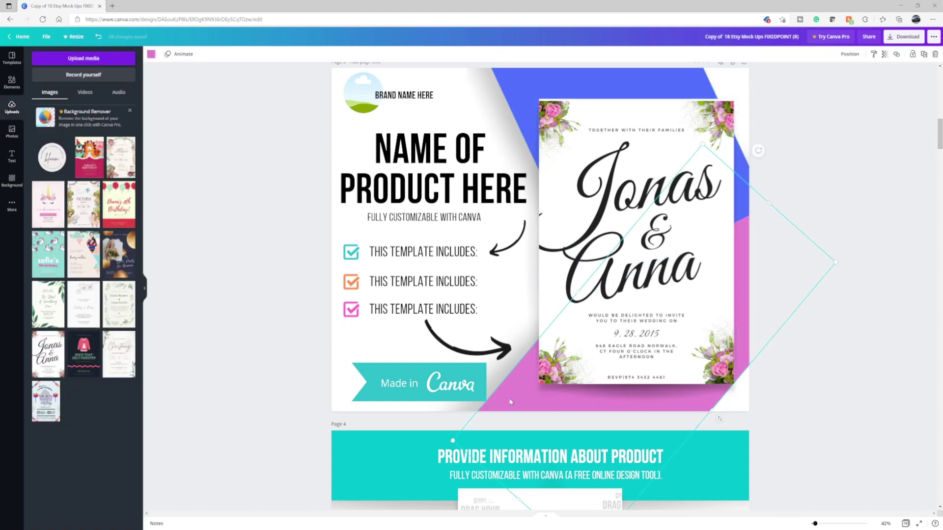
click(151, 55)
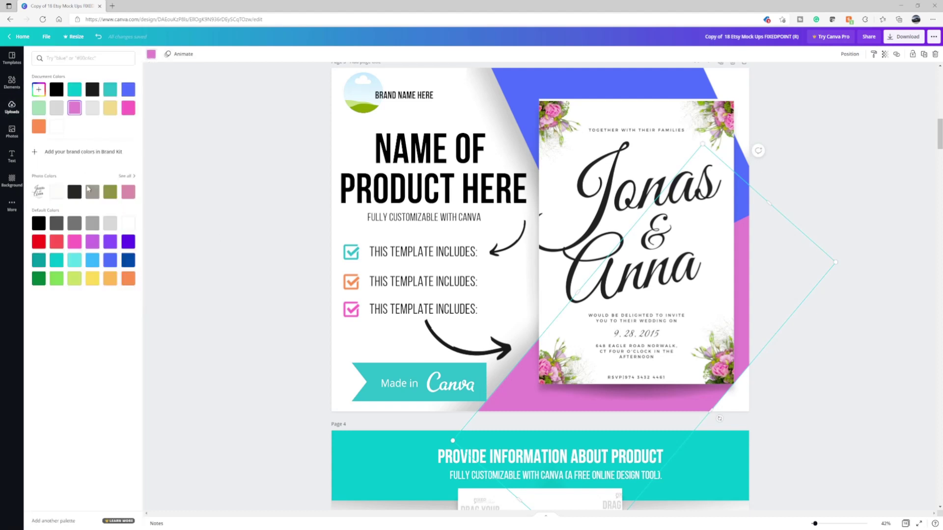
click(128, 89)
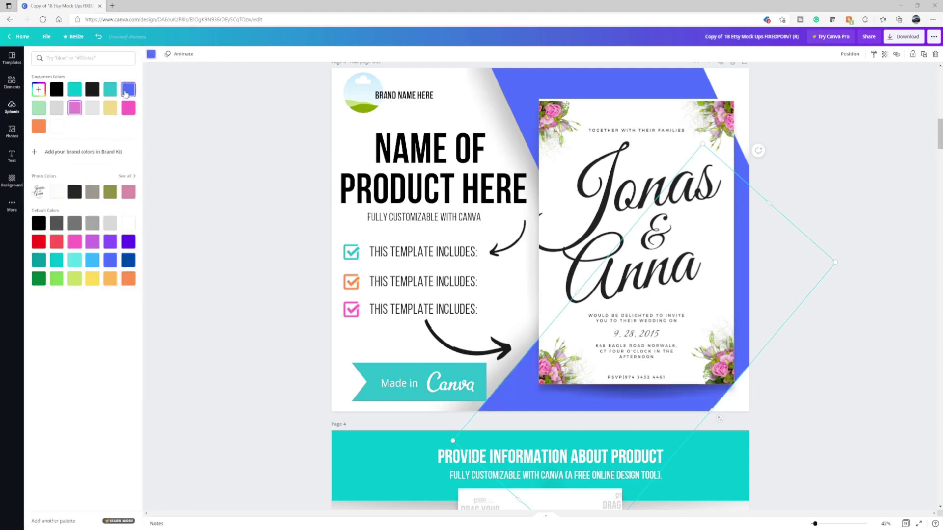
click(38, 89)
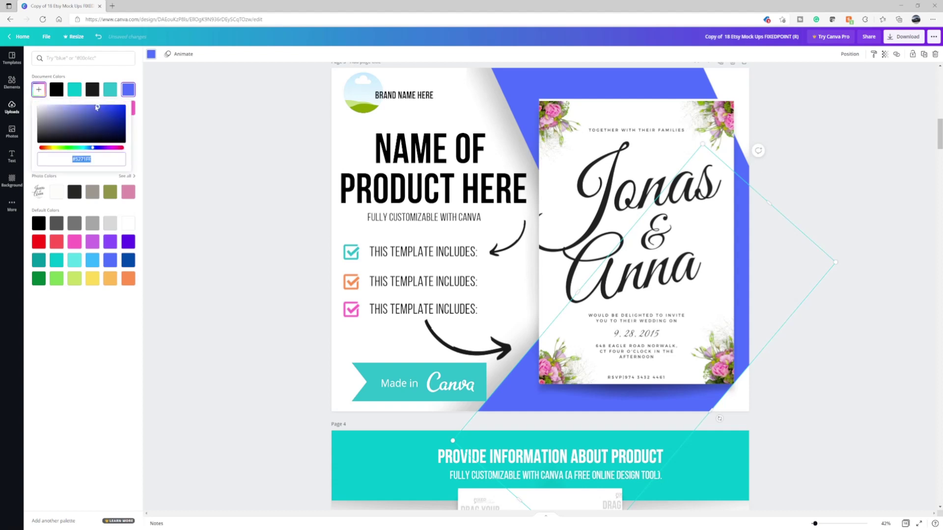
drag(97, 110, 69, 107)
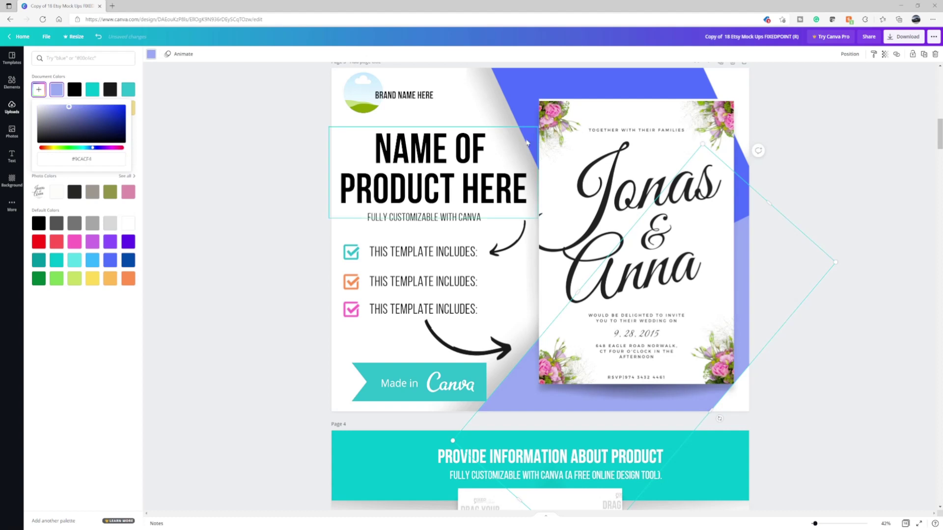
key(Escape)
click(816, 146)
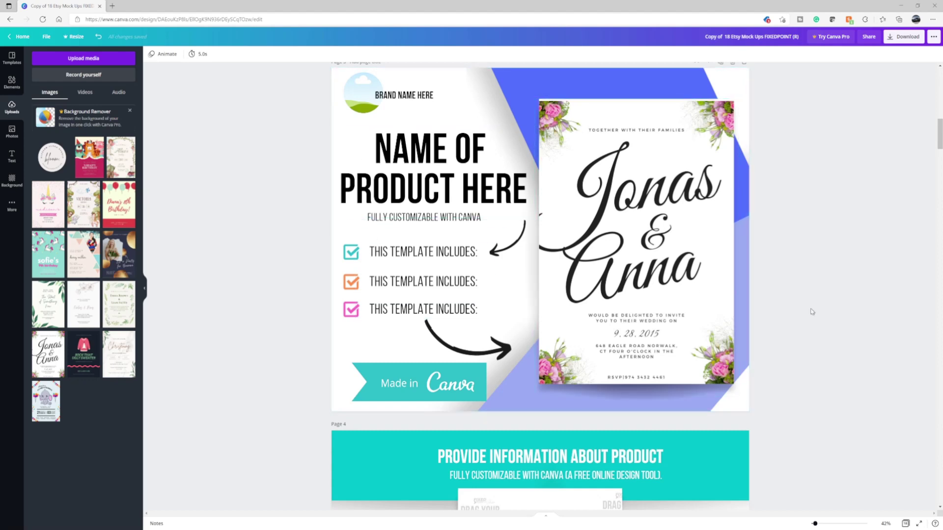
scroll(812, 312, up, 5)
scroll(812, 313, down, 3)
scroll(813, 313, down, 2)
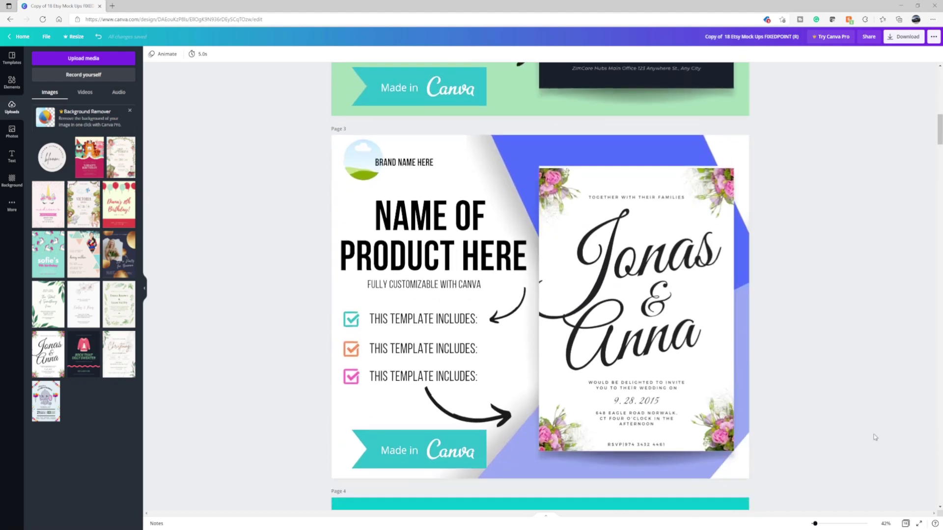
click(906, 524)
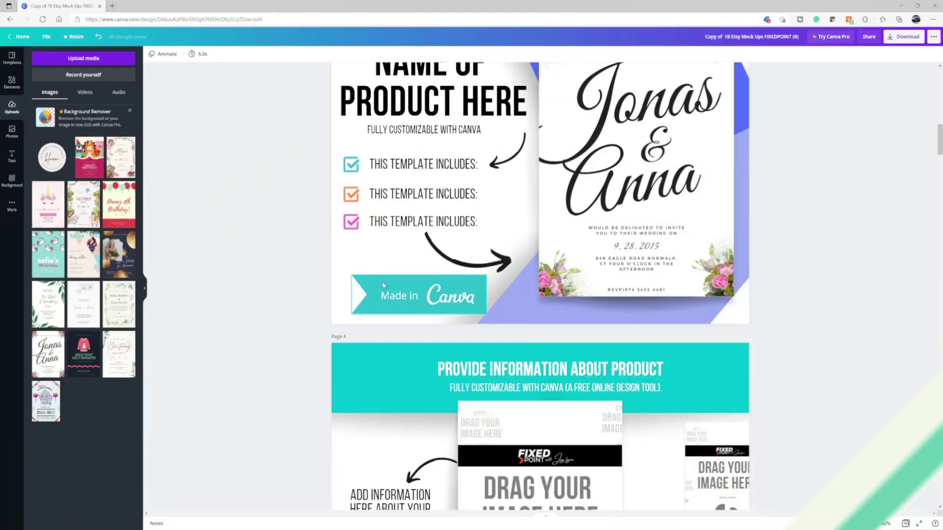
- Recolor all three checkmark boxes on page 3 with the dusty pink from the photo colors
scroll(377, 247, up, 3)
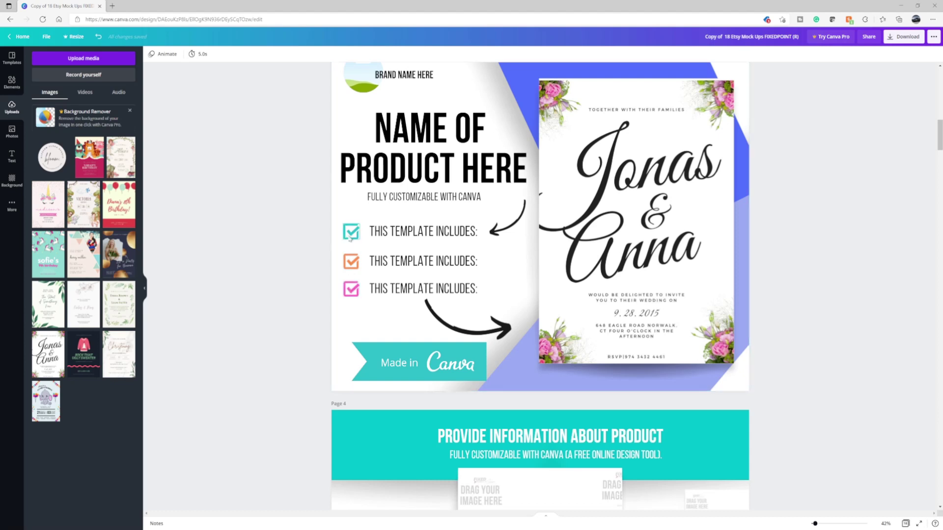
click(350, 237)
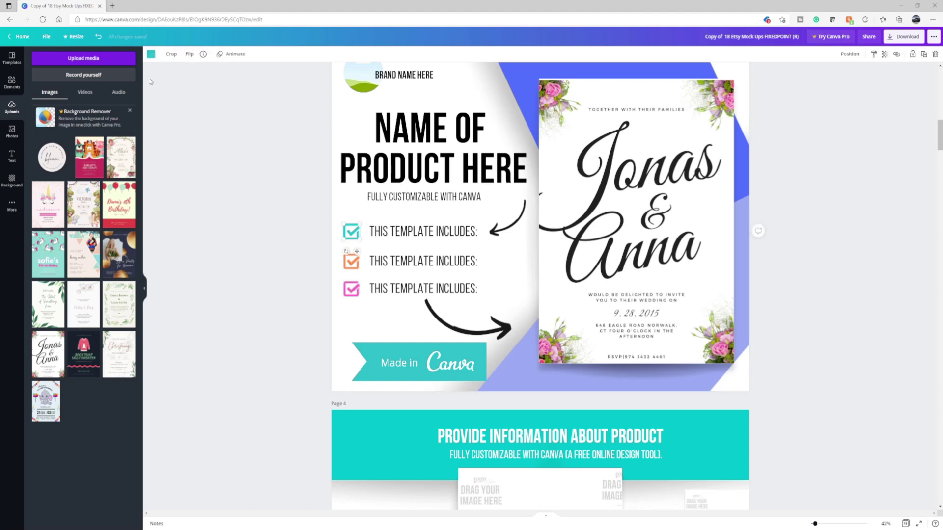
click(152, 54)
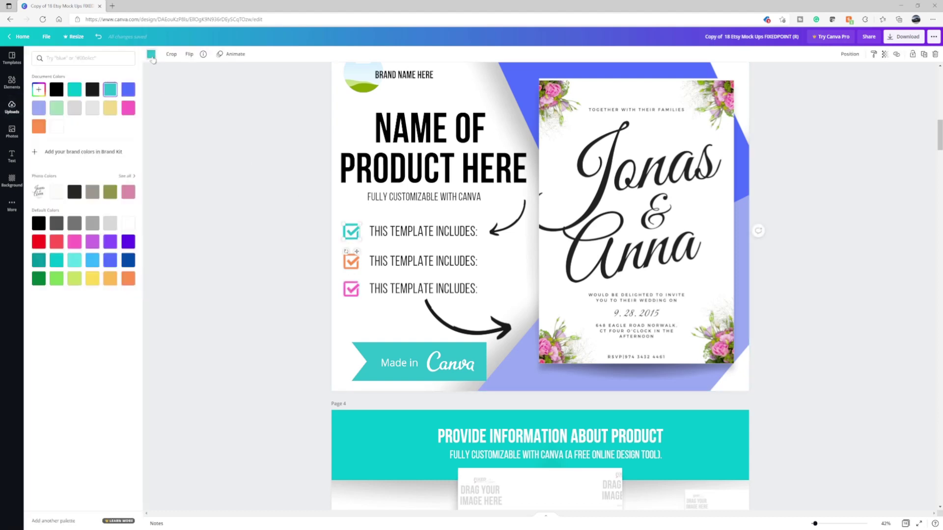
click(129, 193)
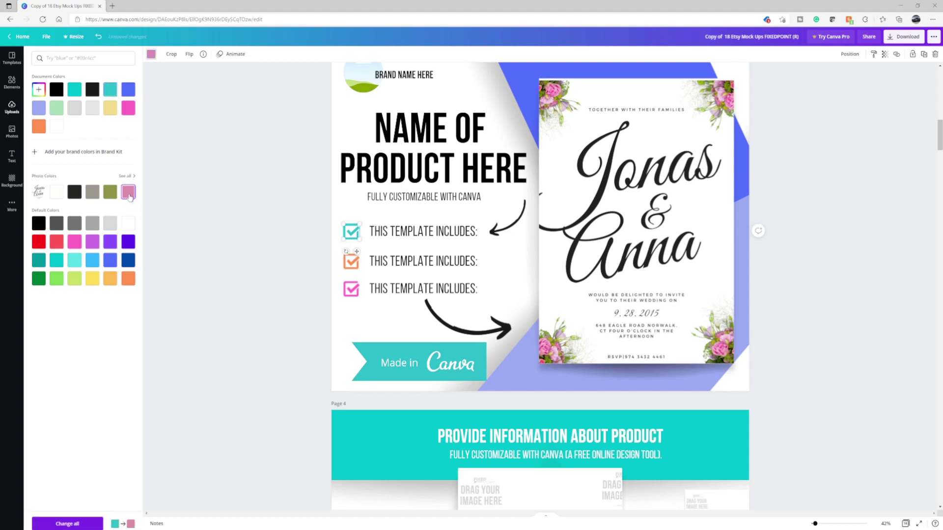
click(352, 263)
click(130, 192)
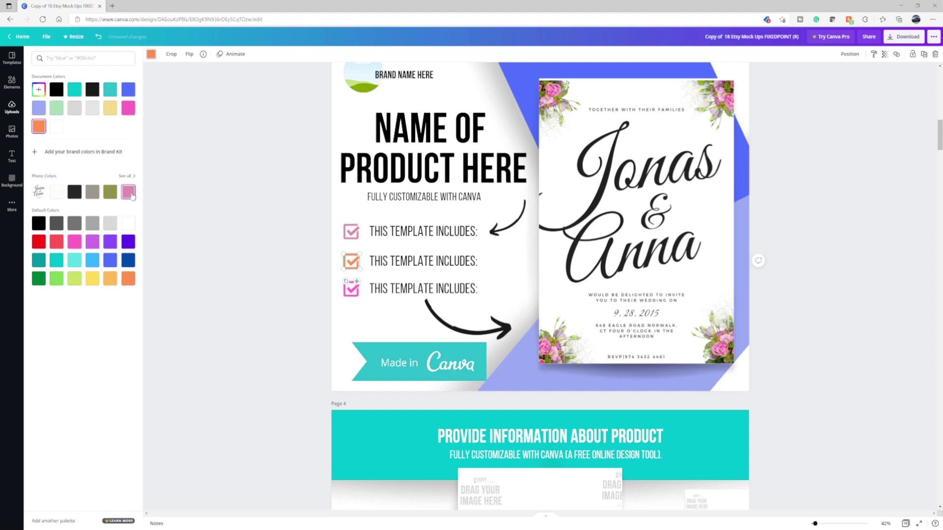
click(345, 293)
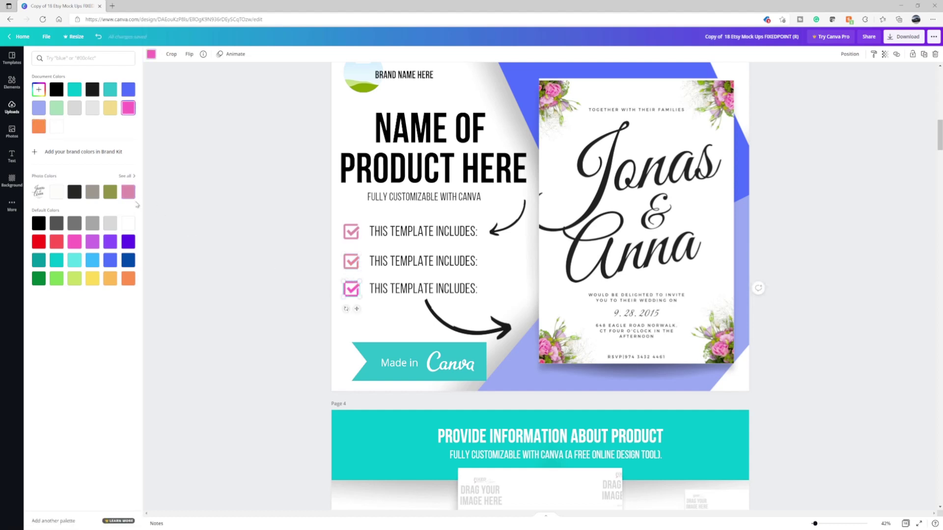
click(880, 331)
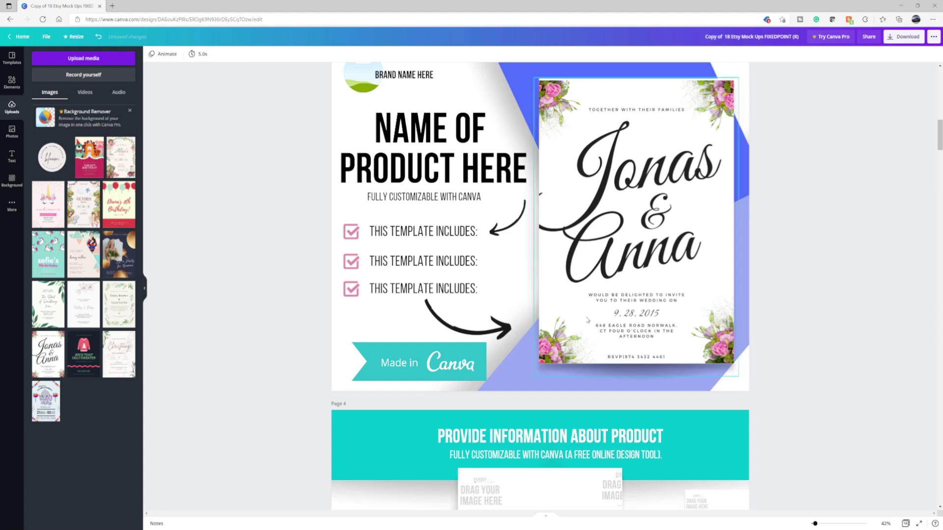
- Delete the third checkmark box on page 3
click(356, 293)
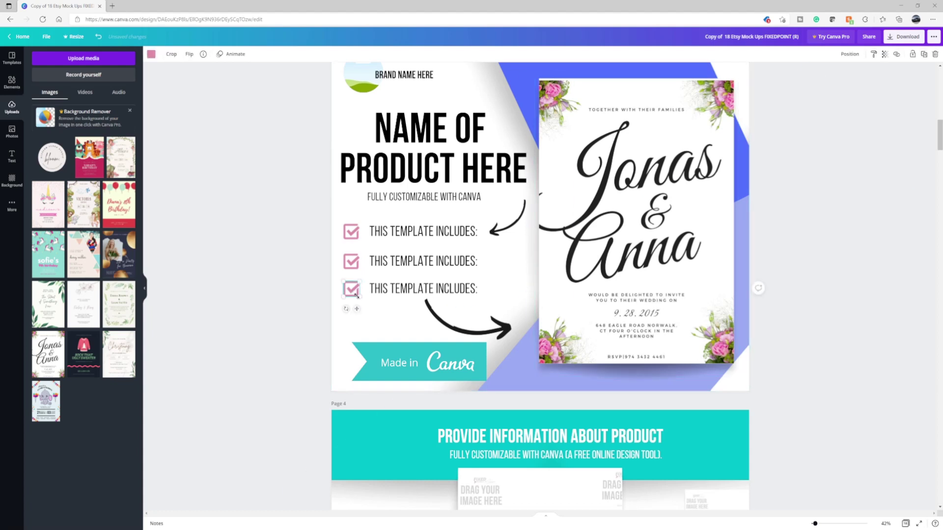
key(Delete)
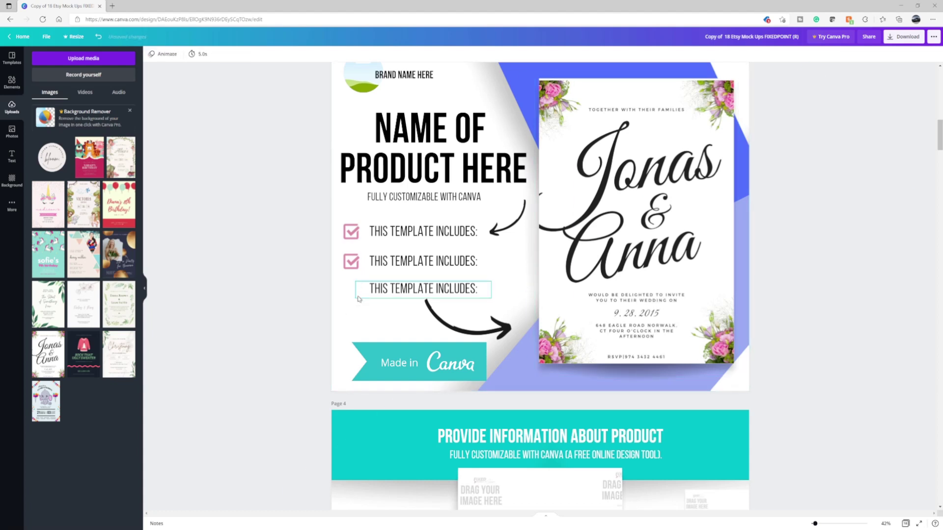
- Undo the deletion of the third checkmark box on page 3 and try pasting a copy of it below
click(99, 36)
right_click(351, 294)
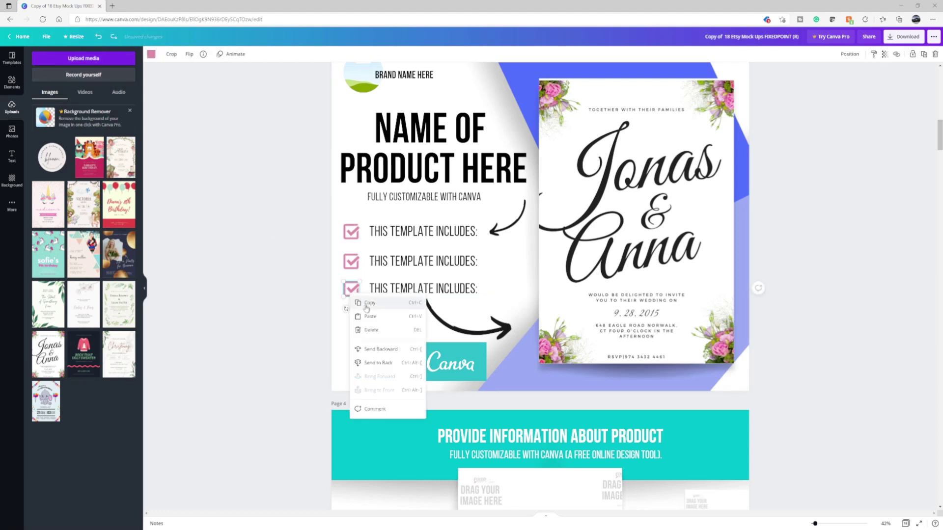
click(374, 307)
right_click(352, 323)
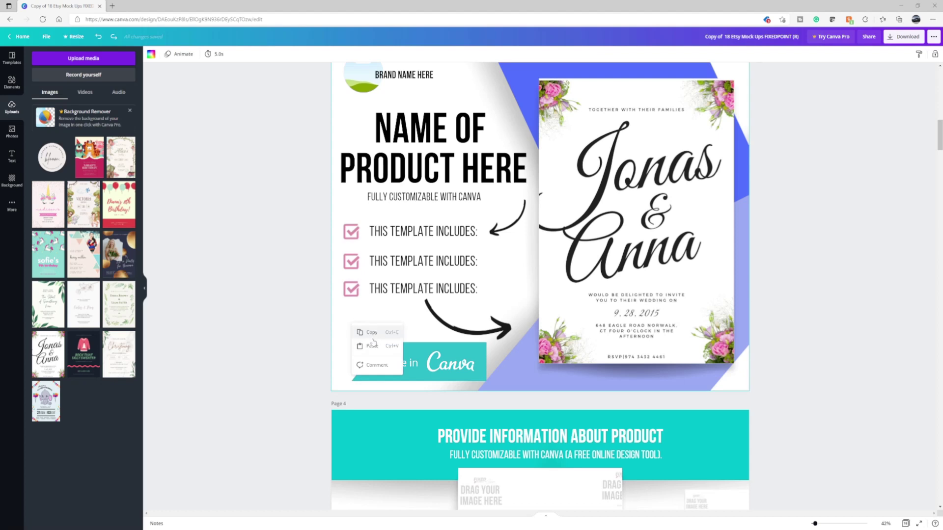
click(373, 346)
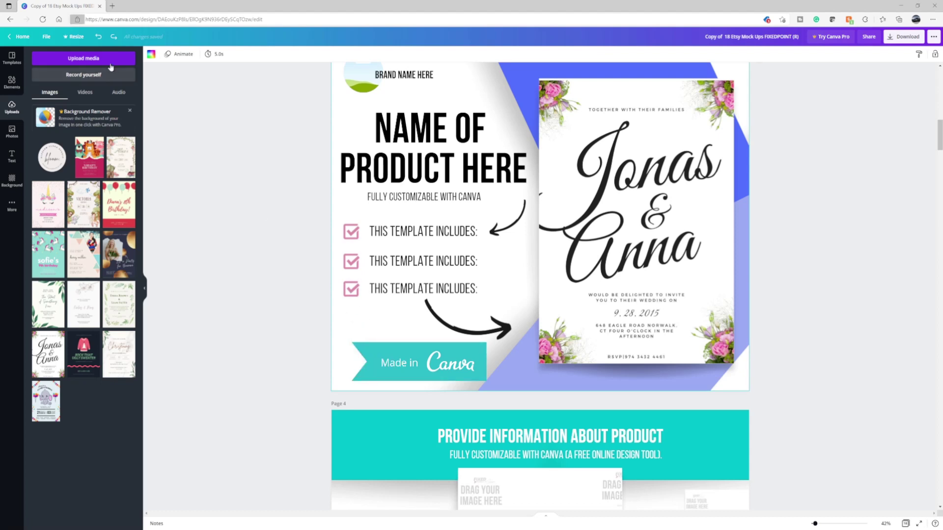
drag(360, 321, 358, 335)
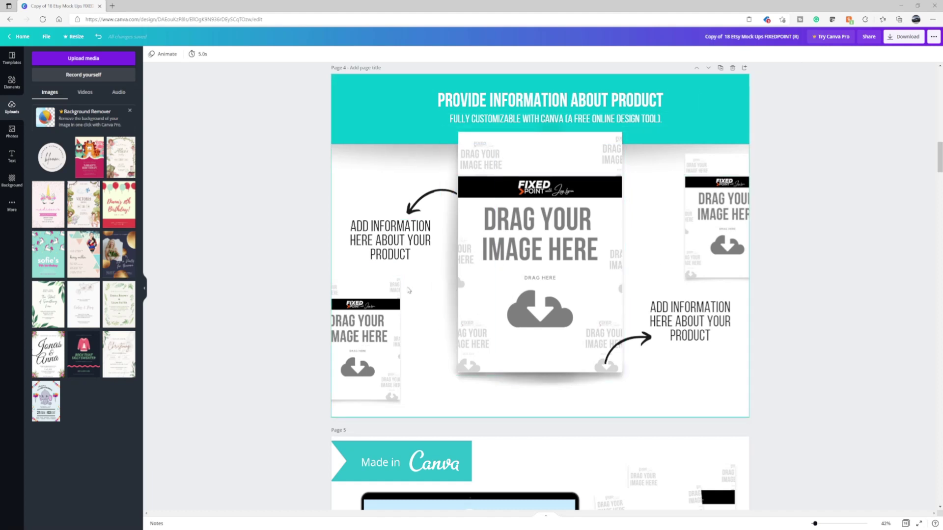
- Place the uploaded floral wedding invitation design into a placeholder frame on page 4
scroll(502, 293, down, 3)
scroll(630, 342, up, 3)
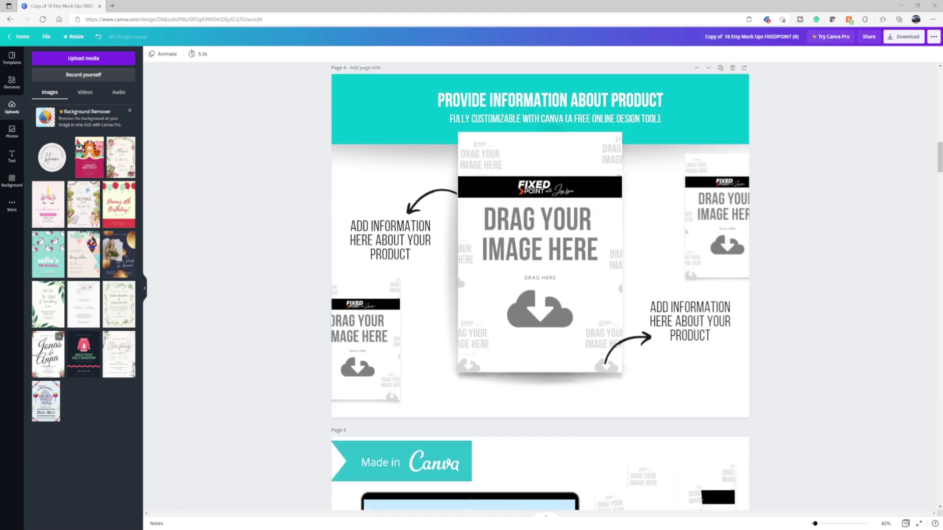
drag(46, 362, 363, 339)
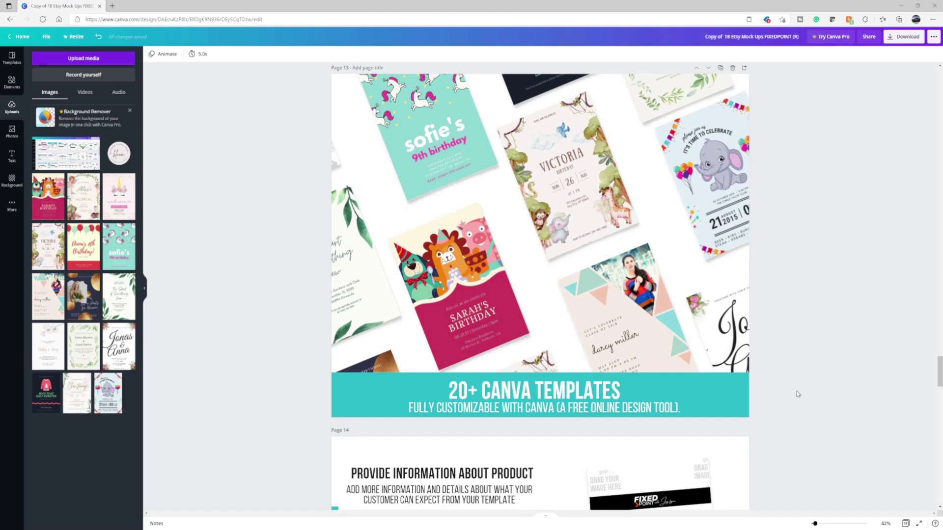
- Review the mockup page layouts from page 13 back toward the start of the document
scroll(797, 394, up, 3)
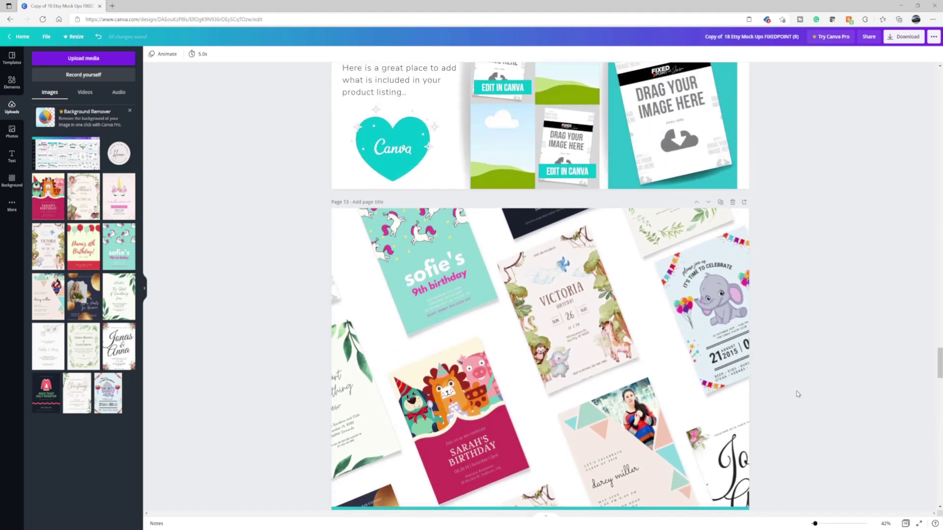
scroll(798, 394, up, 9)
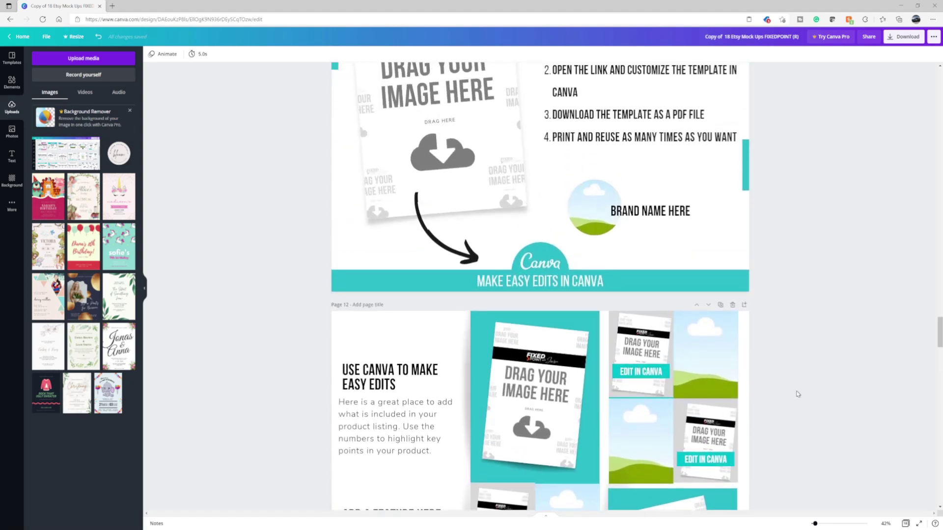
scroll(797, 394, up, 12)
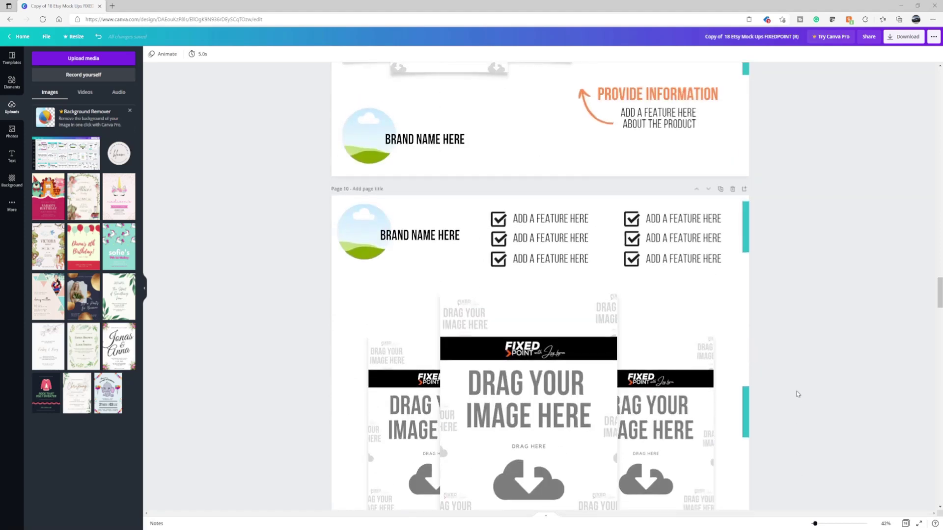
scroll(798, 394, up, 3)
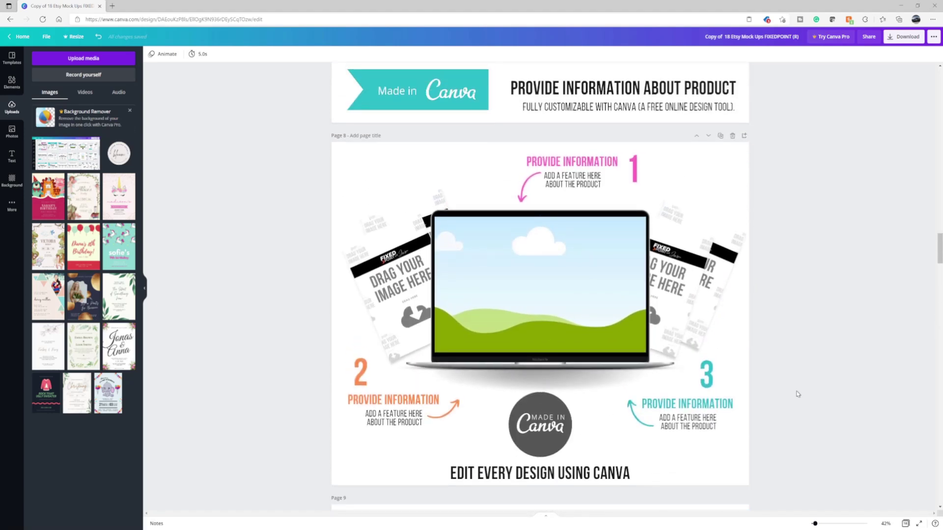
scroll(798, 394, up, 8)
scroll(798, 394, up, 10)
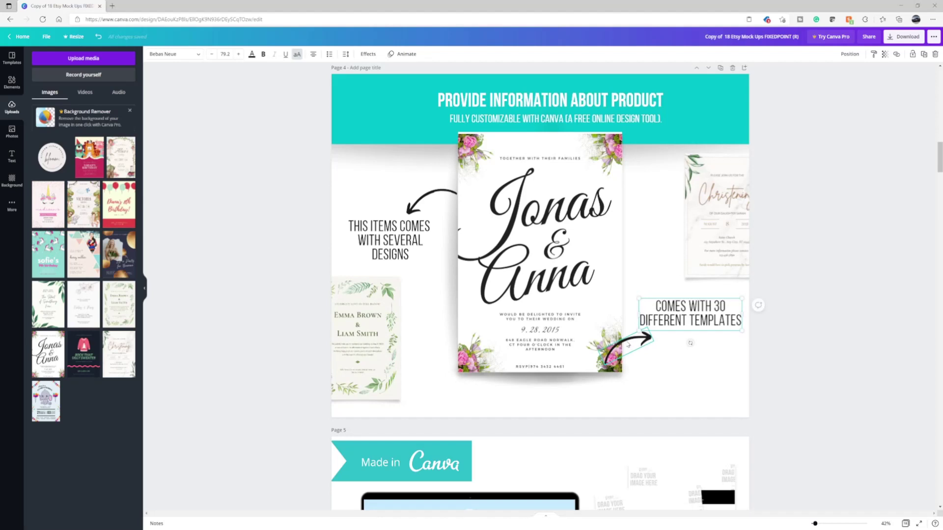
- Move and rotate the lower arrow on page 4 so it points from "COMES WITH 30 DIFFERENT TEMPLATES" toward the christening invitation
drag(626, 340, 643, 299)
click(646, 288)
click(795, 306)
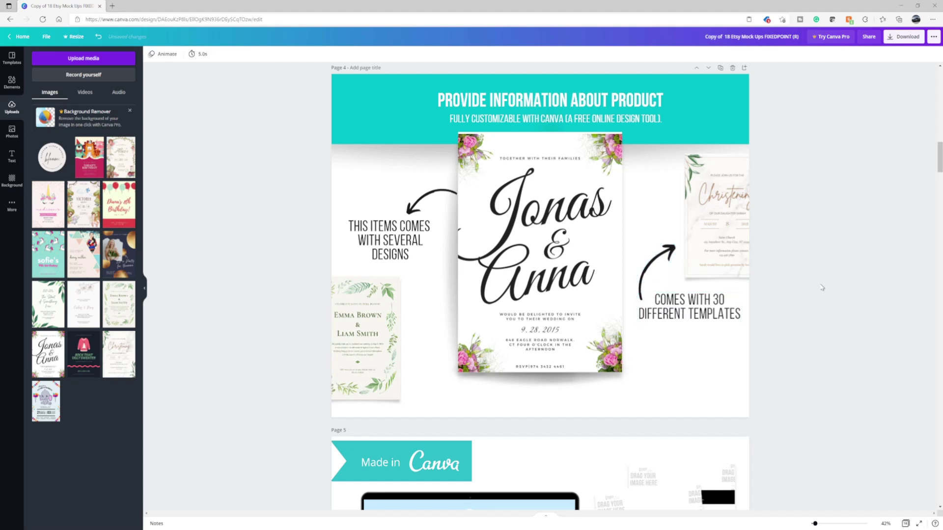
click(521, 119)
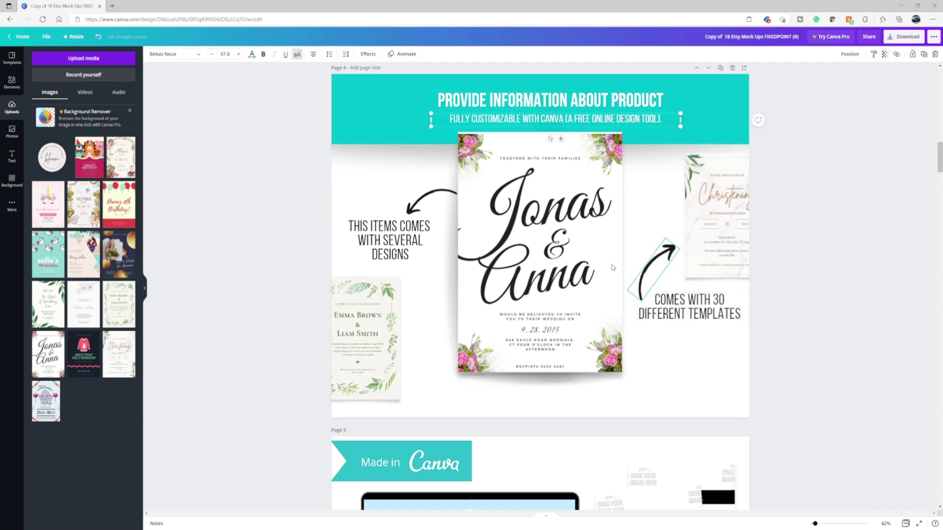
click(501, 99)
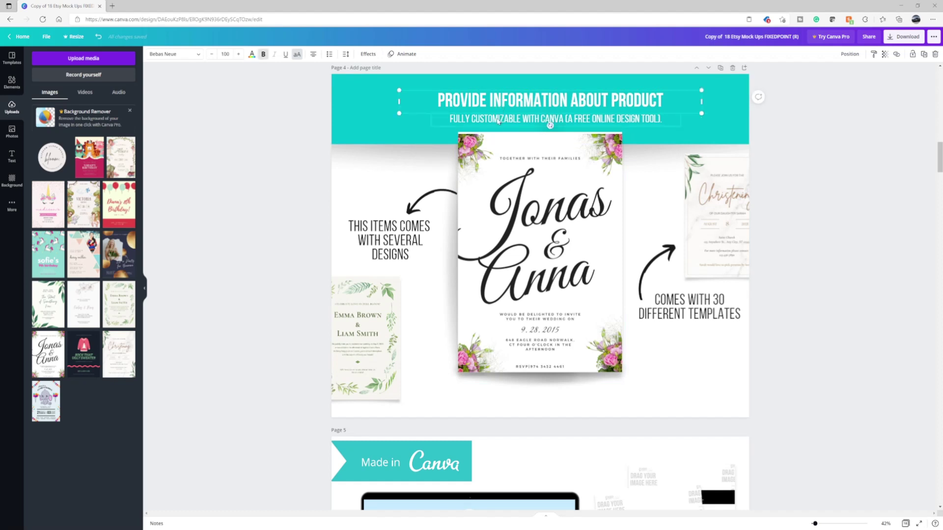
click(499, 120)
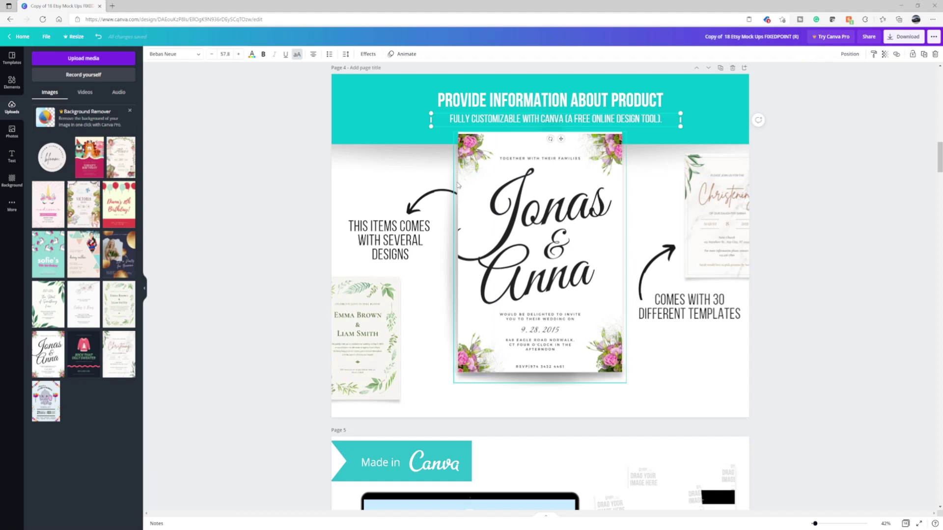
click(356, 204)
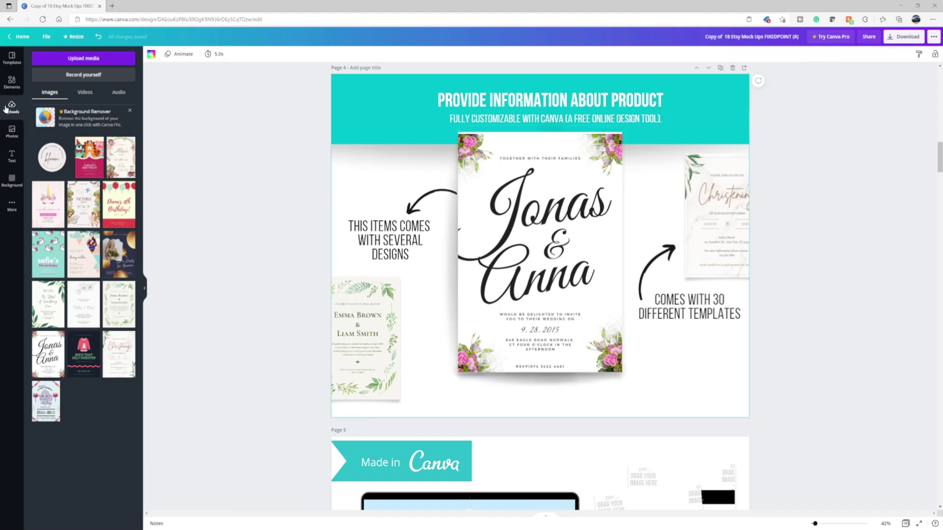
click(12, 82)
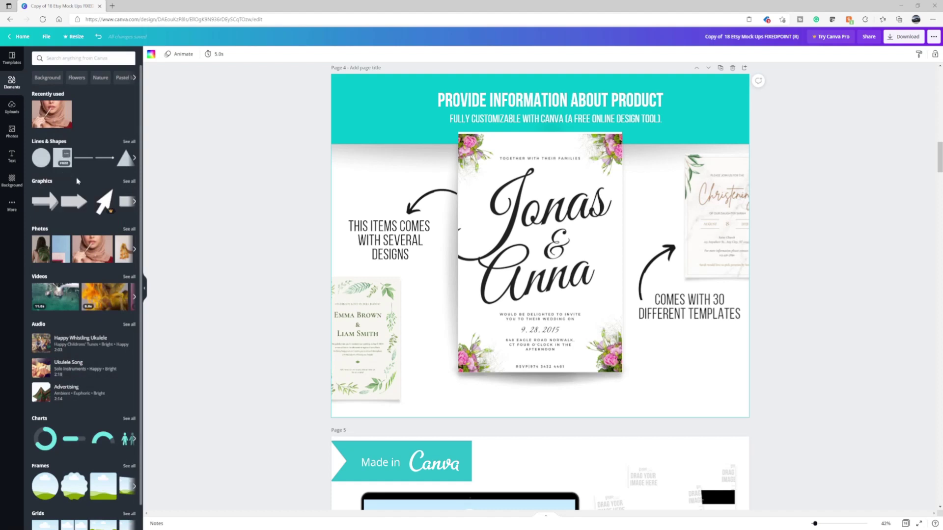
click(279, 141)
- Try dusty pink and taupe as page 4's background color, and set the background back to white
click(334, 201)
click(152, 54)
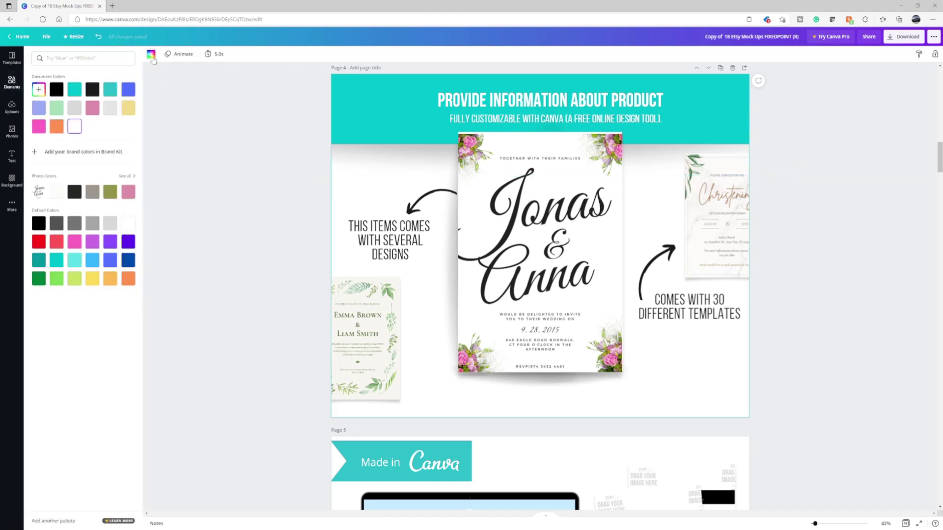
click(94, 109)
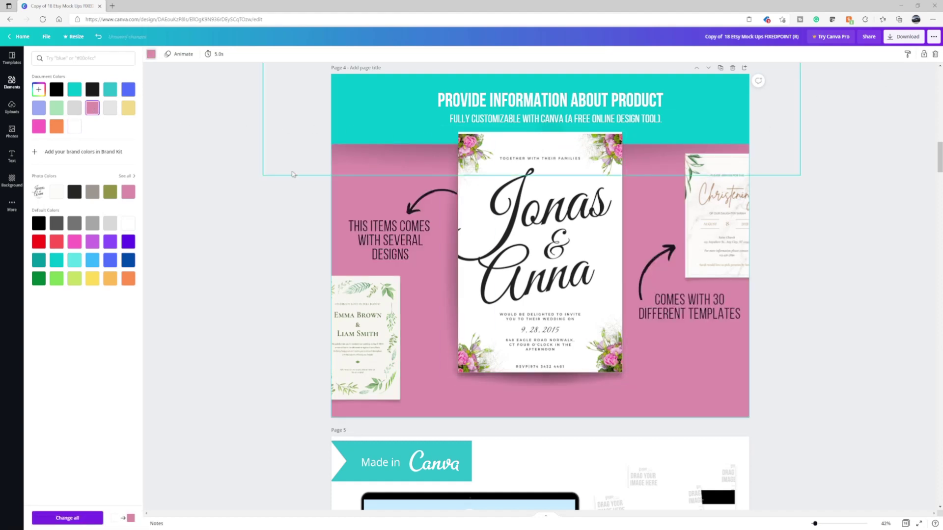
click(87, 196)
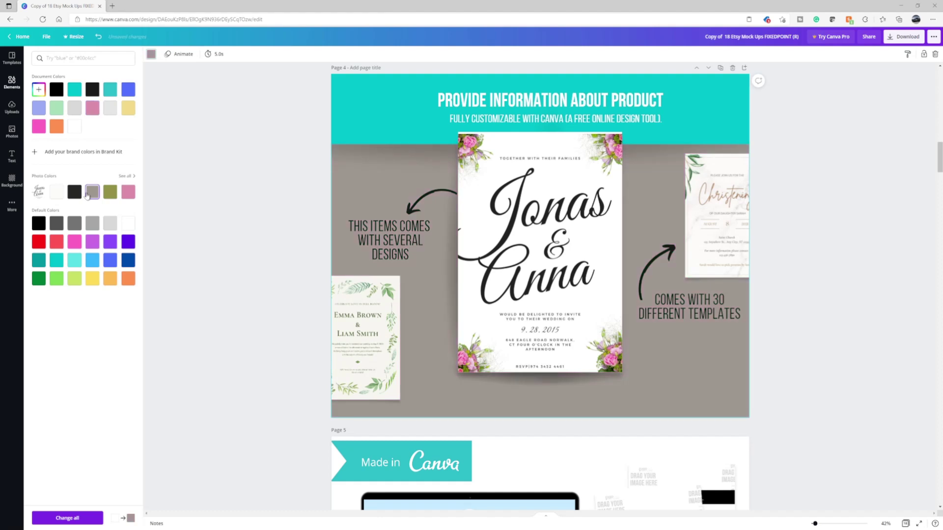
click(75, 127)
click(252, 165)
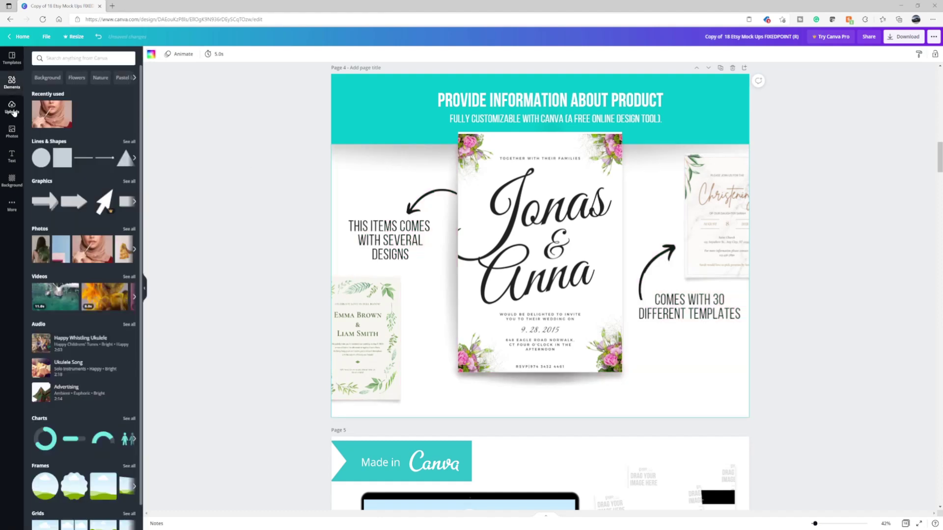
- Set the pink geometric photo as page 4's background and reduce its transparency value to about 31
click(15, 133)
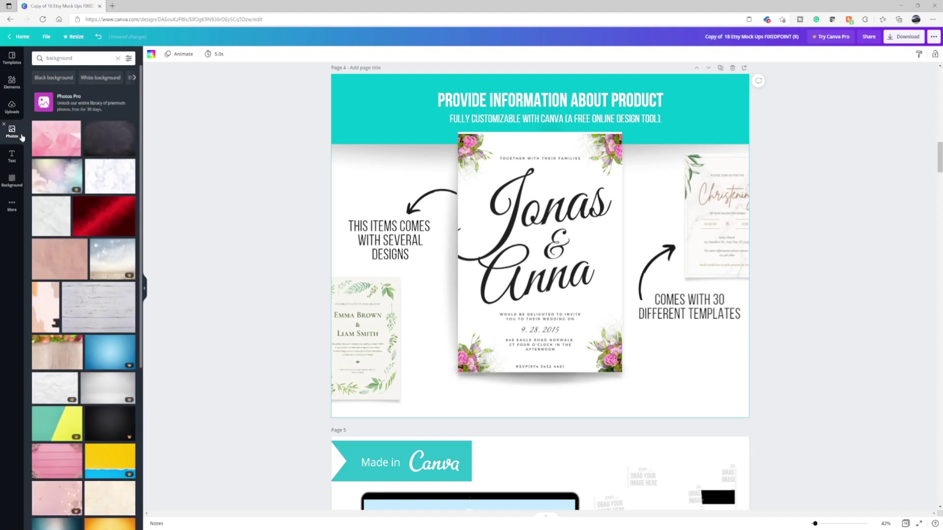
drag(49, 145, 348, 197)
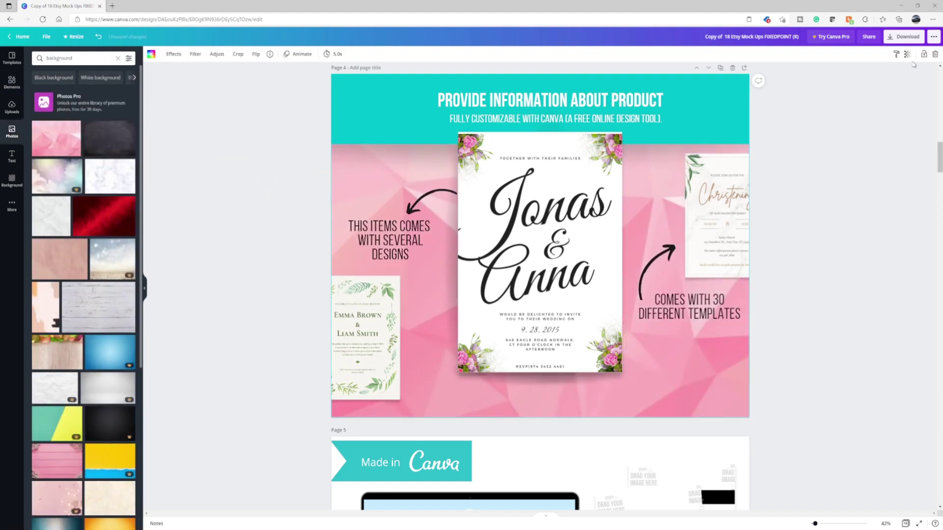
click(907, 54)
drag(884, 75, 857, 84)
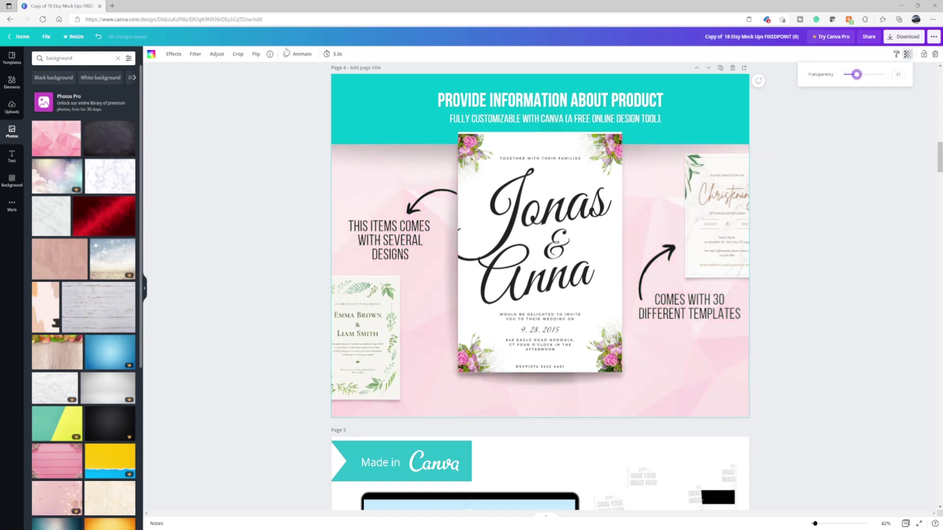
- Set the vignette of page 4's background photo to 100 and its transparency value to 57
click(216, 54)
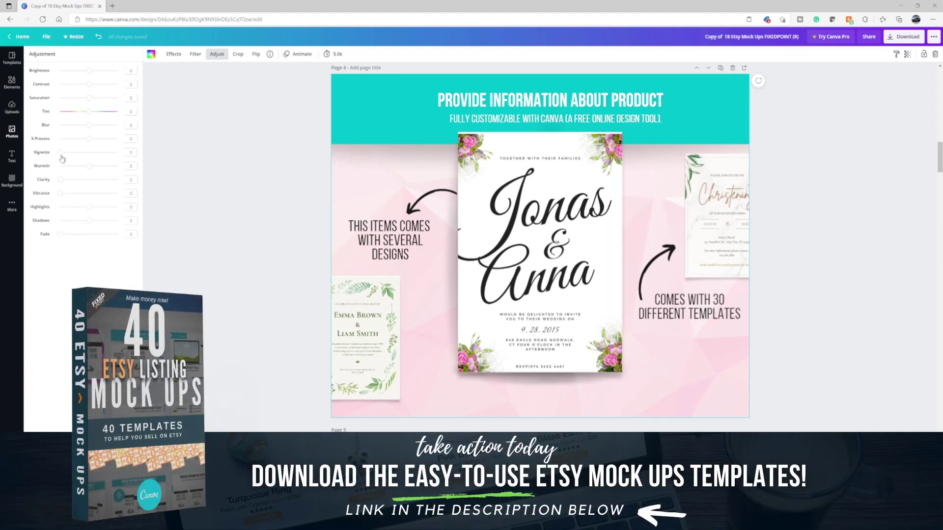
click(216, 57)
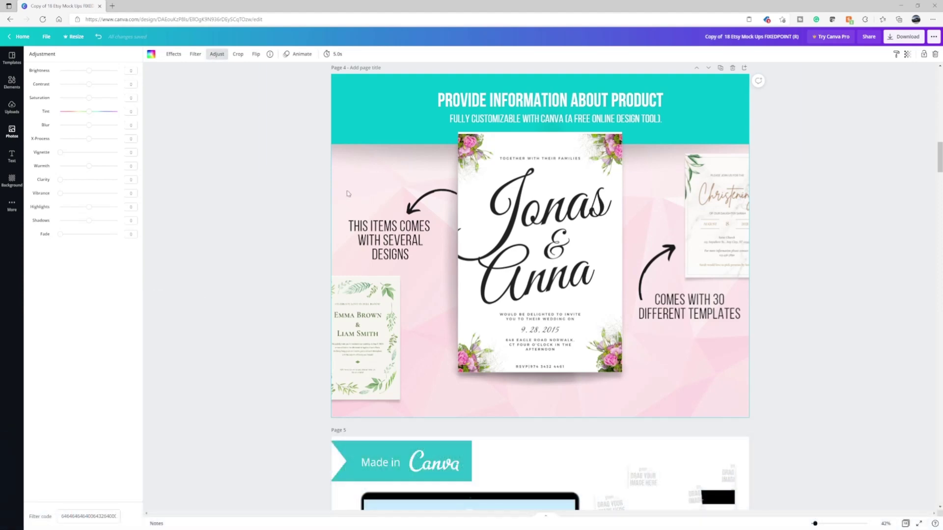
drag(60, 156, 120, 154)
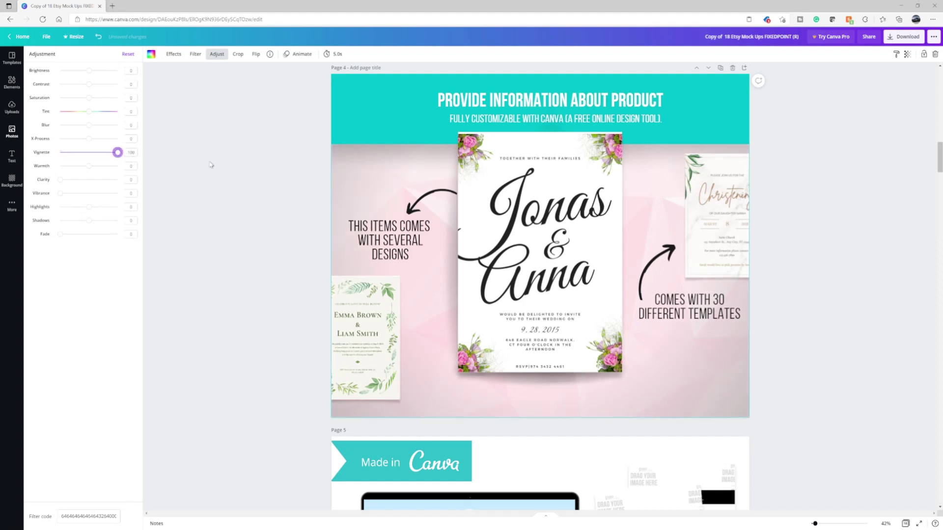
click(907, 55)
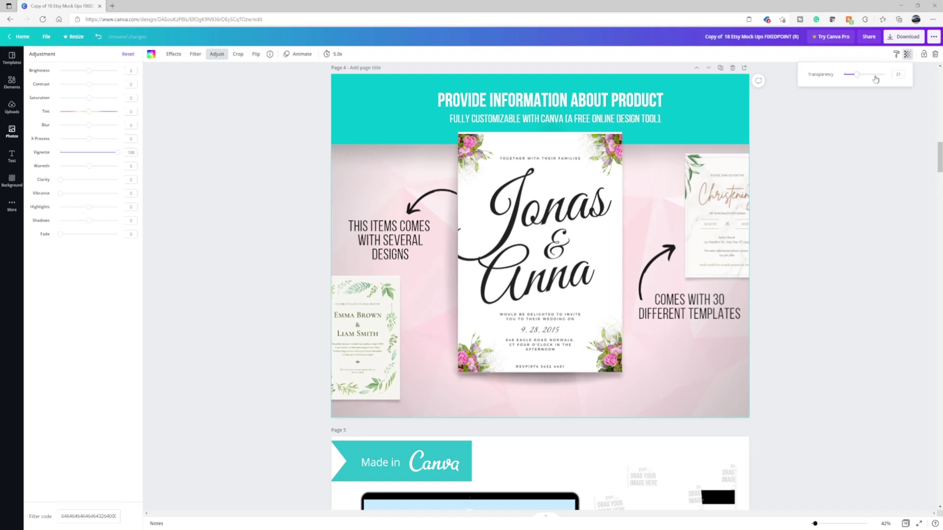
drag(858, 76, 868, 76)
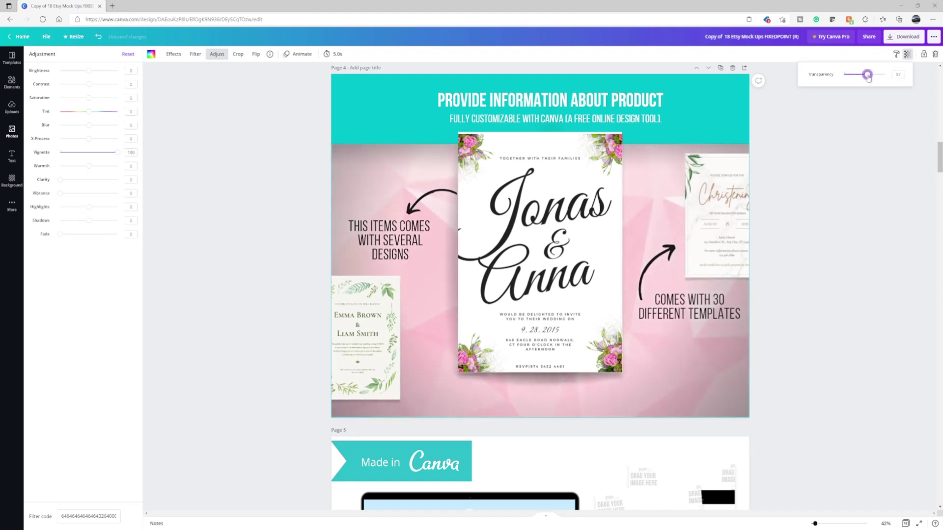
click(866, 190)
click(866, 190)
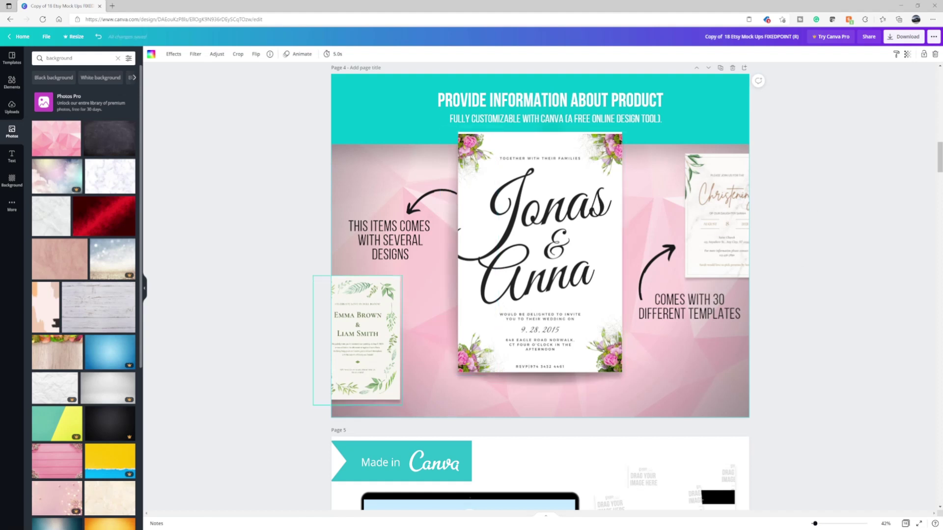
- Fill the laptop screen frame on page 5 with the uploaded screenshot of the template's page overview
scroll(406, 290, down, 8)
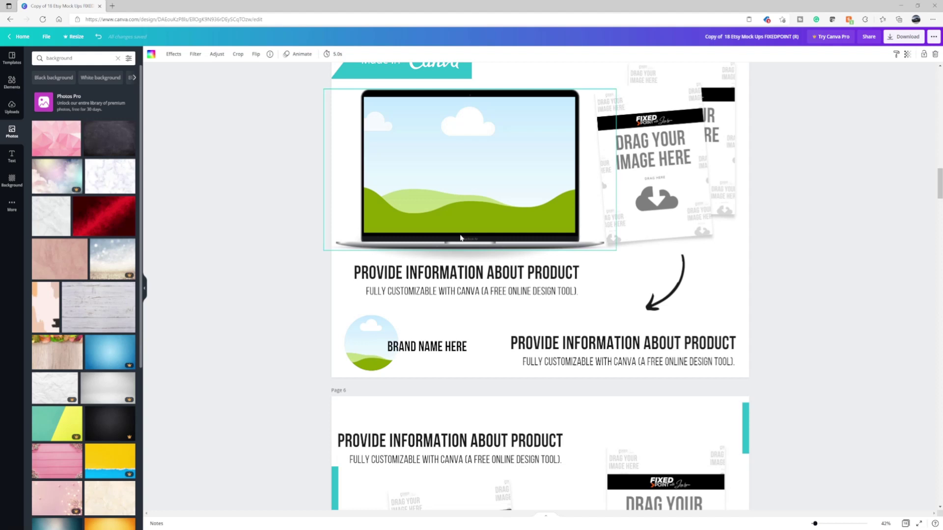
scroll(454, 233, up, 2)
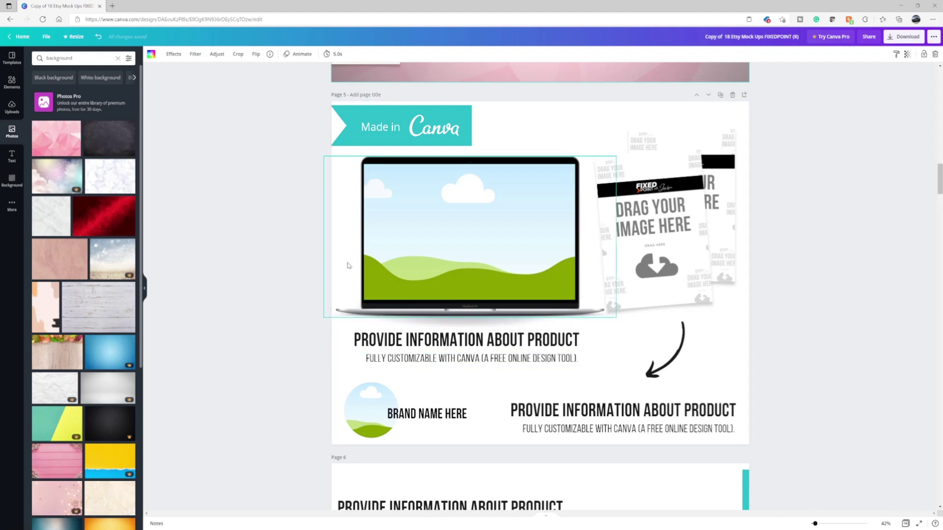
click(11, 107)
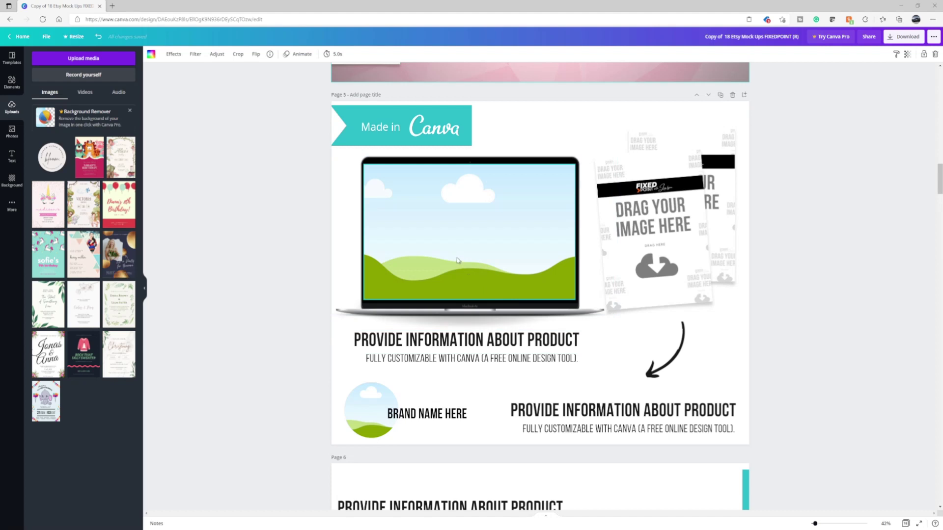
click(906, 524)
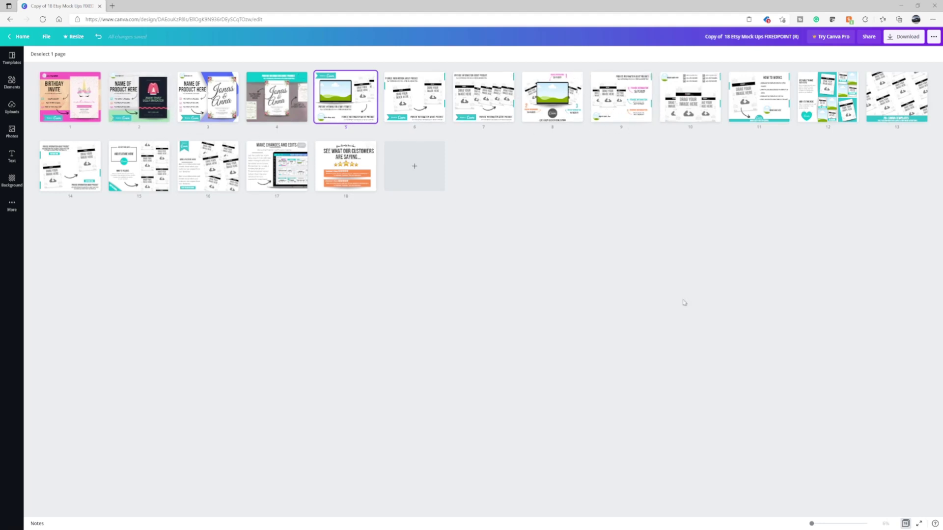
click(905, 524)
click(12, 108)
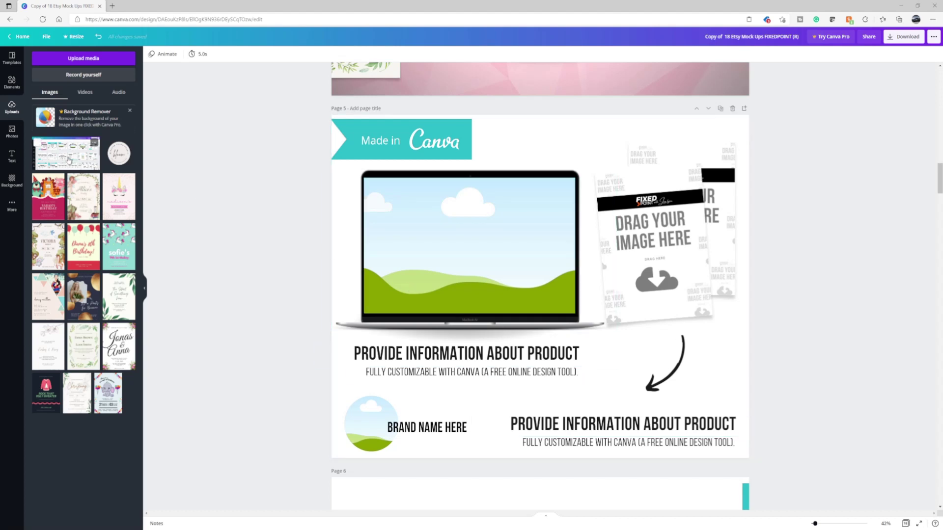
drag(69, 159, 395, 218)
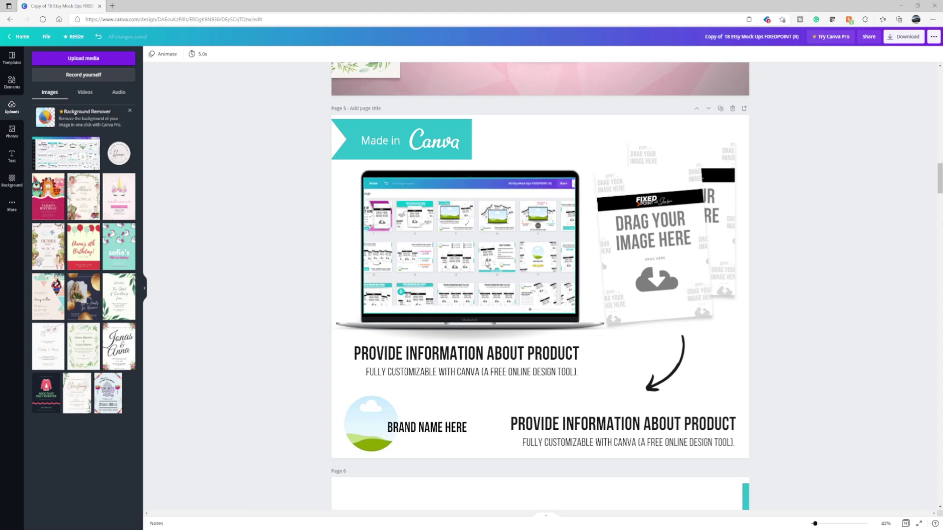
- Place the round "bloom" logo in page 5's circular frame beside "BRAND NAME HERE"
click(433, 373)
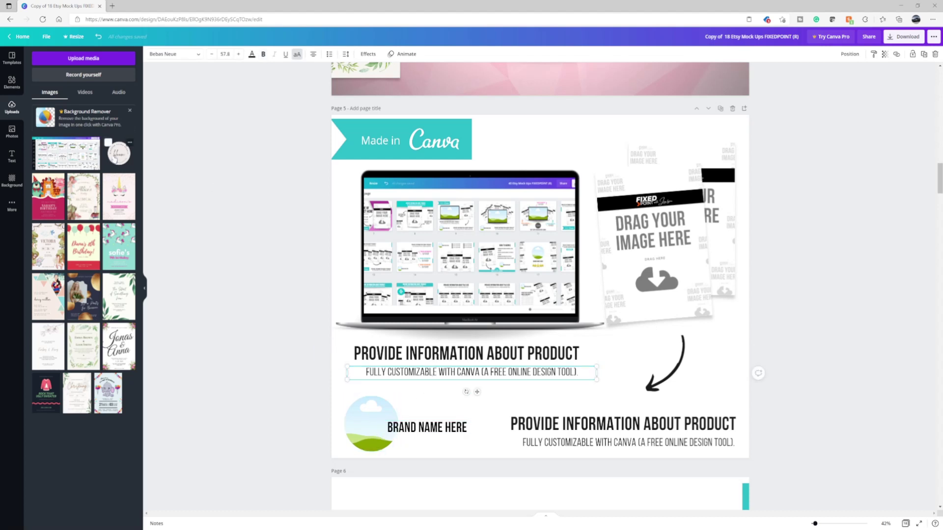
drag(119, 154, 218, 293)
drag(296, 389, 364, 427)
- Set page 5's "BRAND NAME HERE" text to the Playlist Script font and widen its box so it fits on one line
click(405, 428)
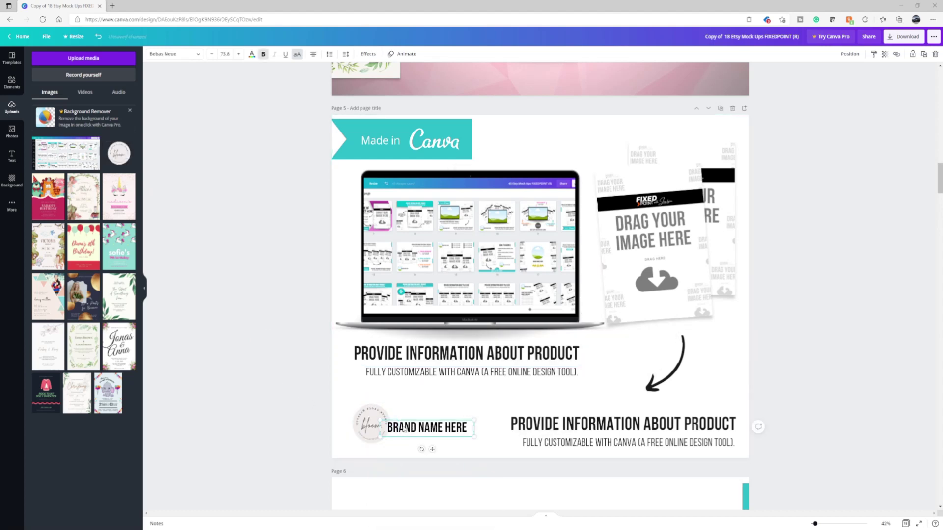
click(199, 55)
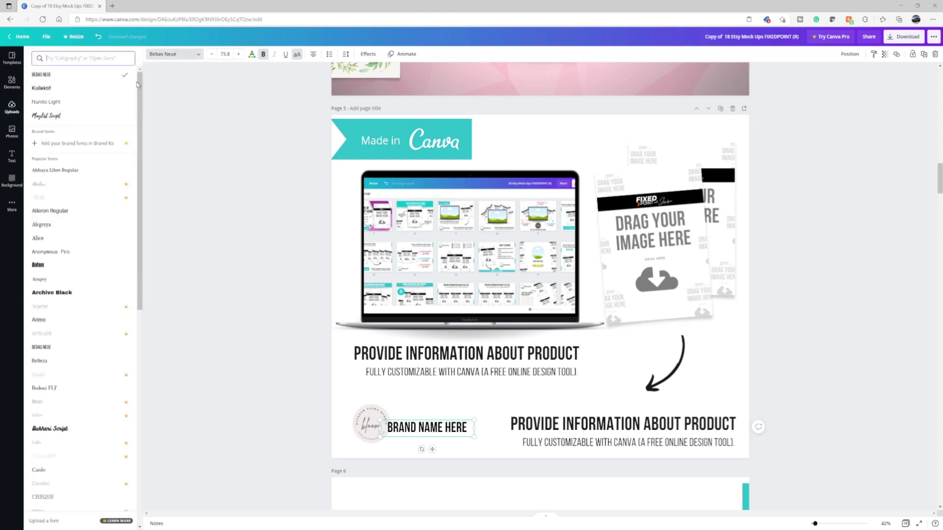
click(63, 119)
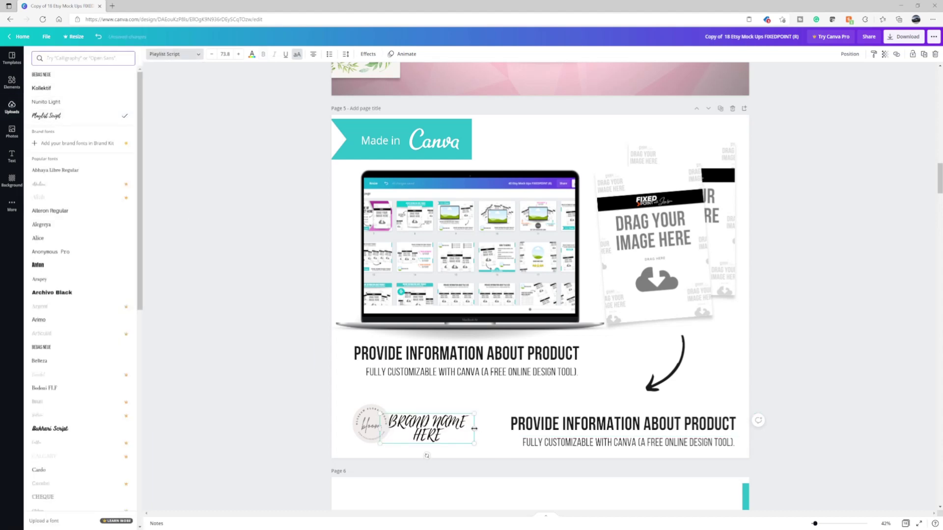
drag(474, 429, 497, 430)
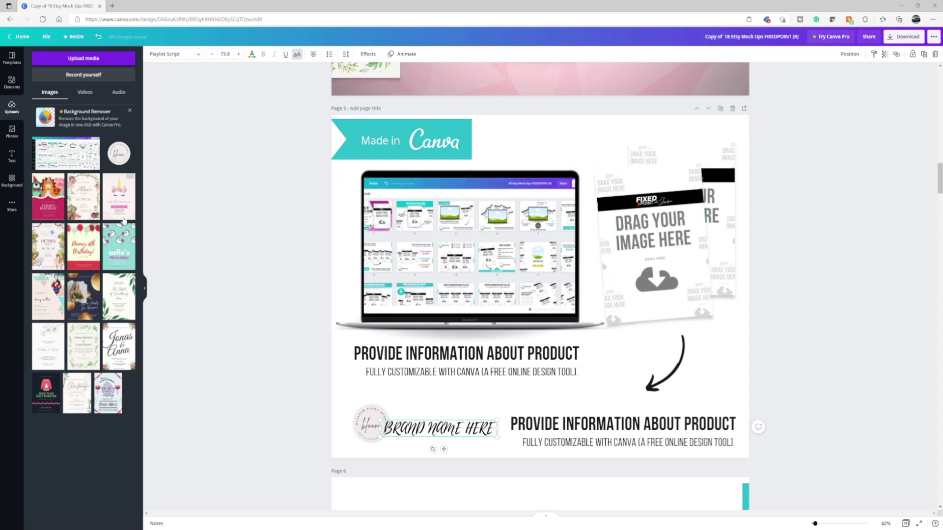
- Fill page 5's front and back frames with the jungle and navy-gold invitations, and enlarge and straighten the front mockup so it covers the back one
drag(59, 228, 653, 241)
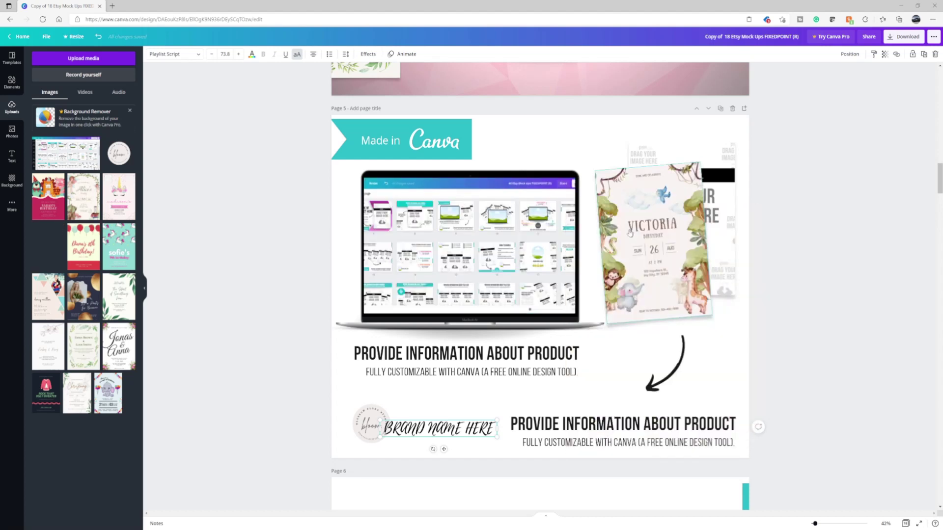
drag(94, 283, 723, 214)
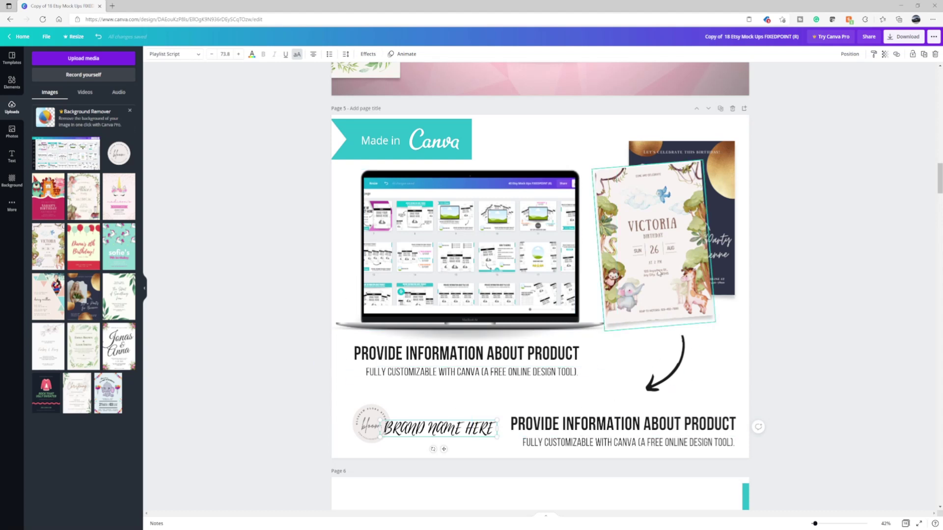
mouse_move(659, 274)
mouse_down()
mouse_move(688, 267)
mouse_move(647, 285)
mouse_up()
drag(682, 259, 683, 259)
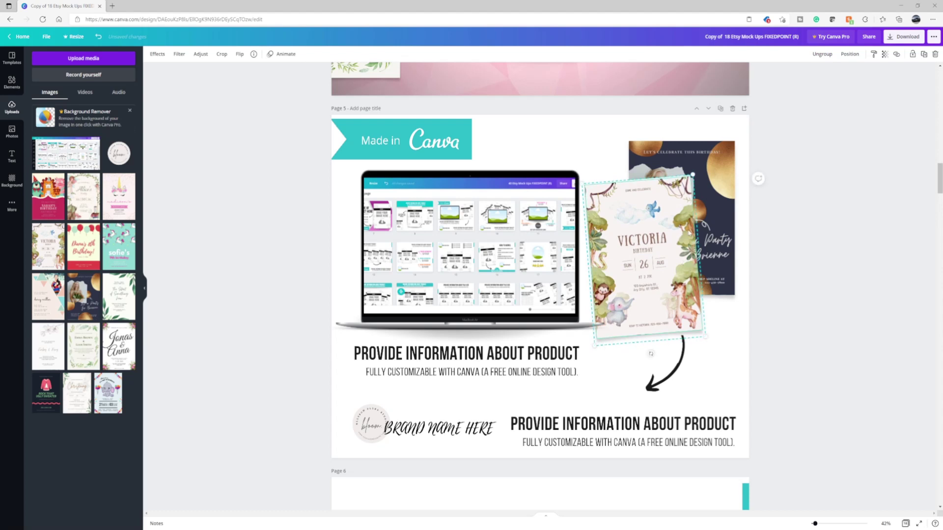
drag(634, 248, 665, 221)
drag(625, 329, 611, 346)
drag(659, 253, 658, 238)
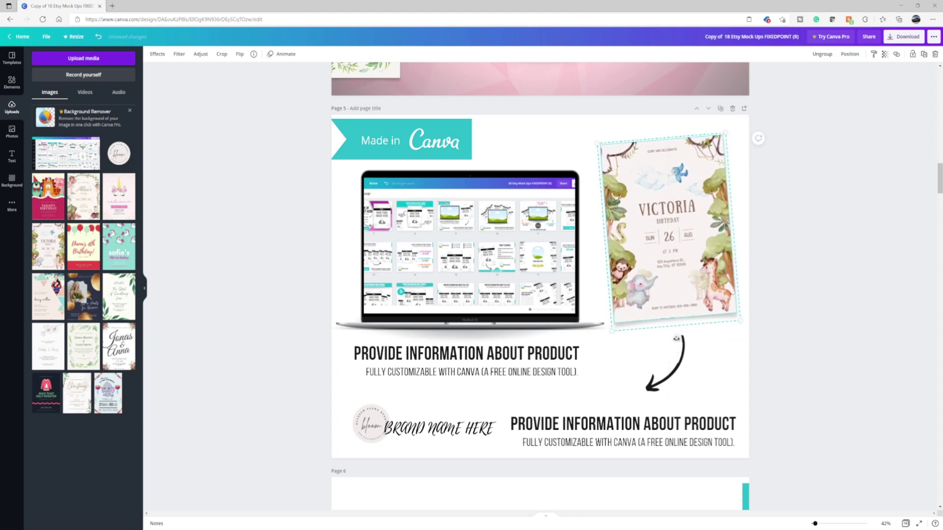
mouse_move(675, 339)
mouse_down()
mouse_move(685, 357)
mouse_move(674, 344)
mouse_move(688, 324)
mouse_move(707, 334)
mouse_move(616, 330)
mouse_move(667, 335)
mouse_up()
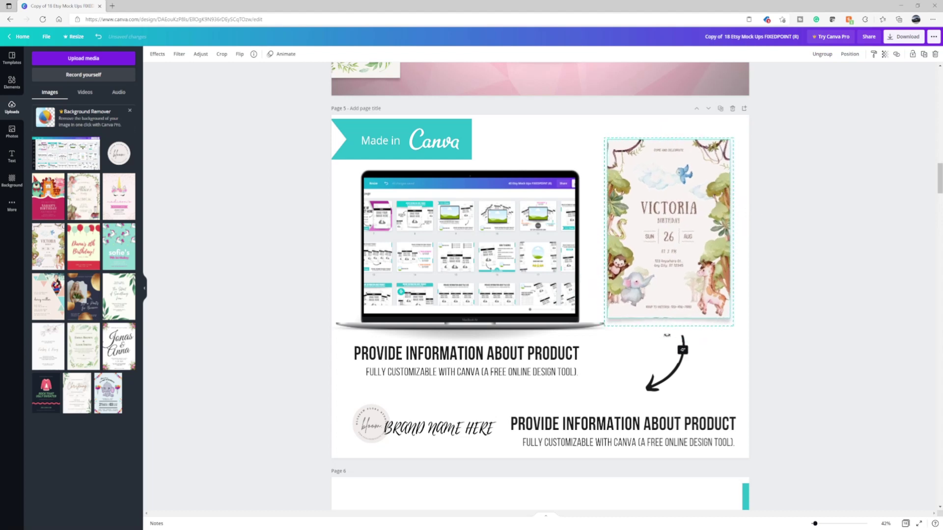
- Move page 5's curved black arrow up, closer to the jungle invitation
click(666, 380)
drag(661, 380, 661, 367)
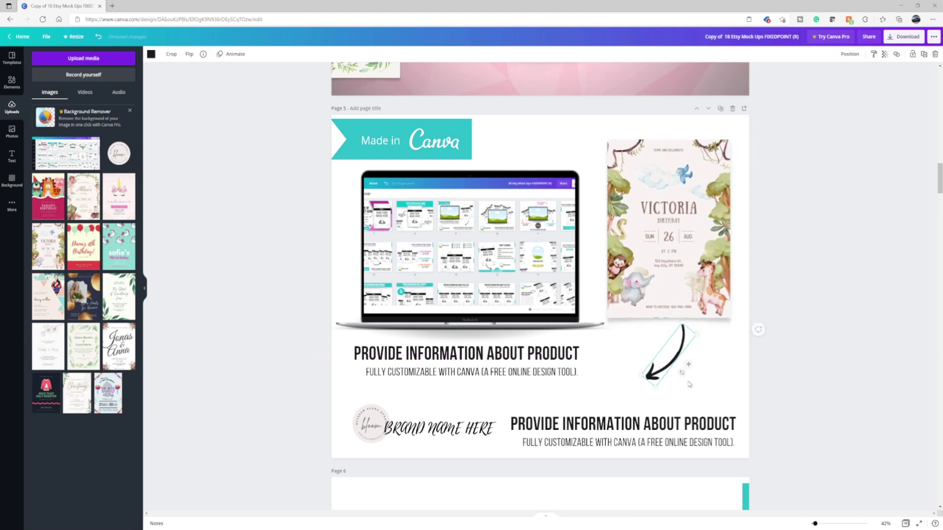
click(815, 327)
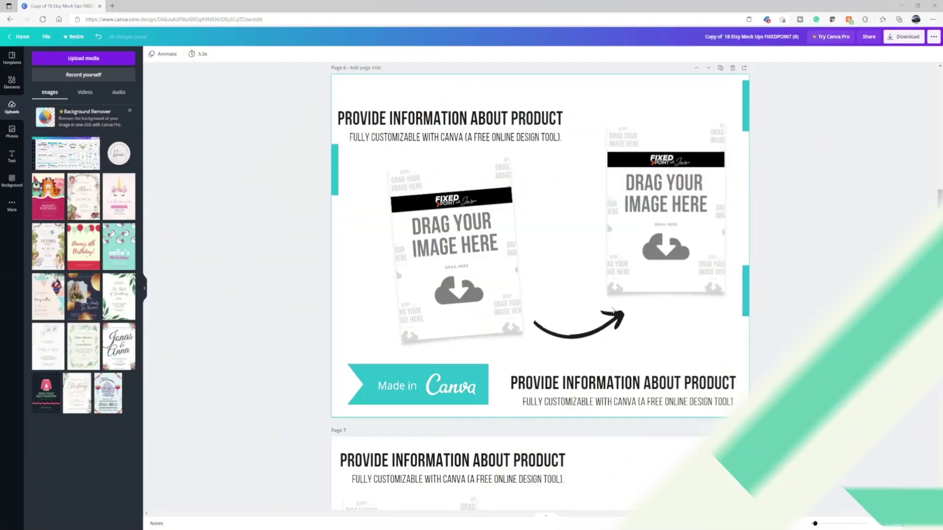
- Look through the mockup layouts on pages 6 to 12, ending at the tilted invitation grid on page 13
scroll(593, 309, down, 5)
scroll(594, 309, down, 6)
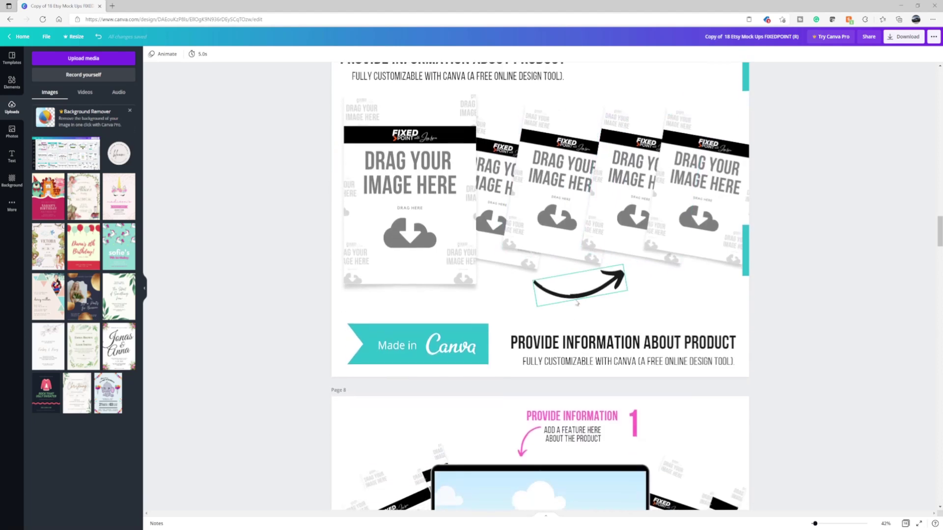
scroll(534, 309, down, 3)
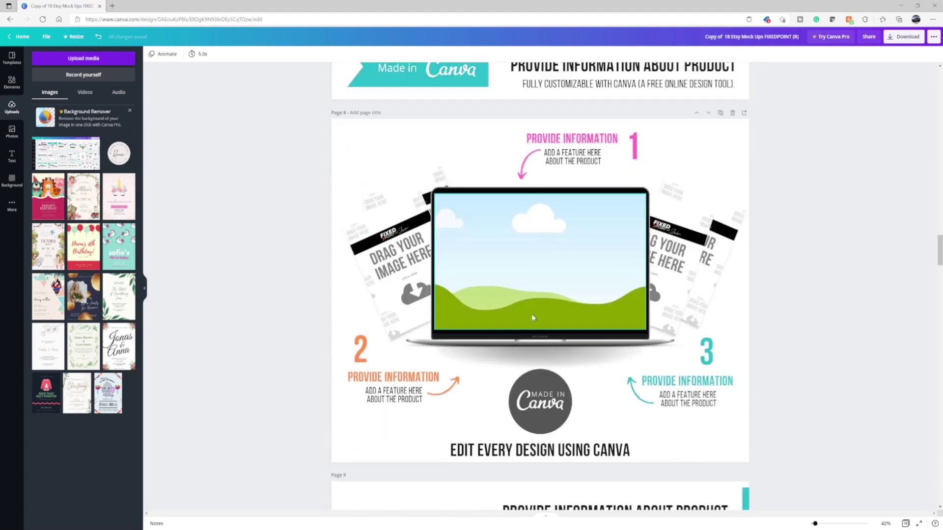
scroll(475, 342, down, 5)
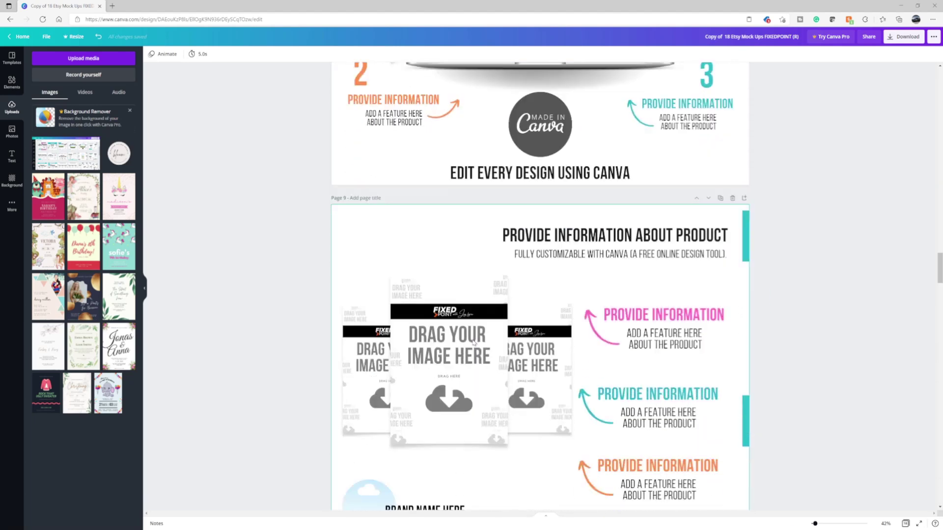
scroll(513, 345, down, 7)
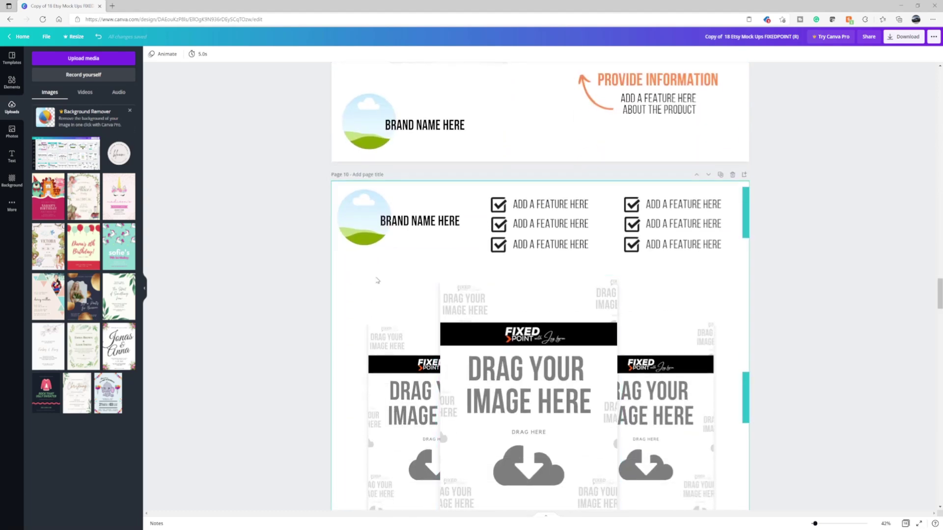
scroll(414, 303, down, 10)
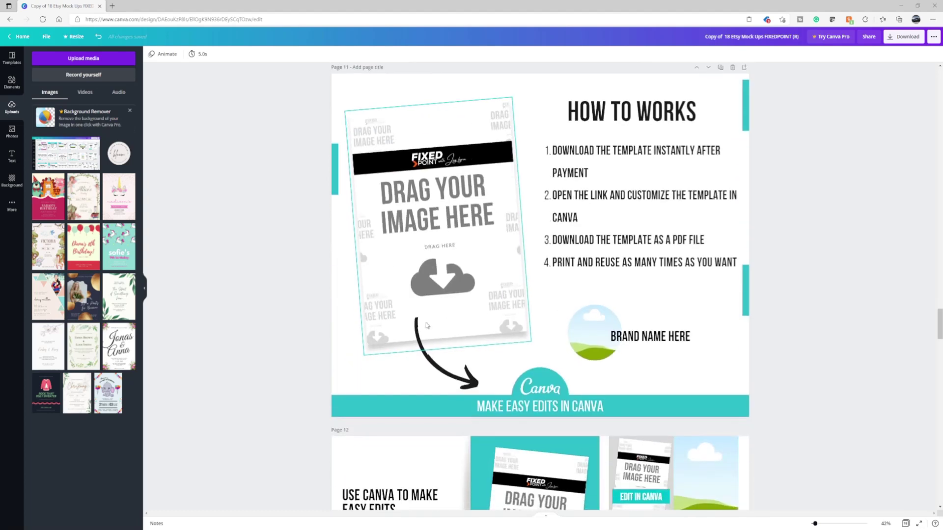
scroll(428, 325, down, 6)
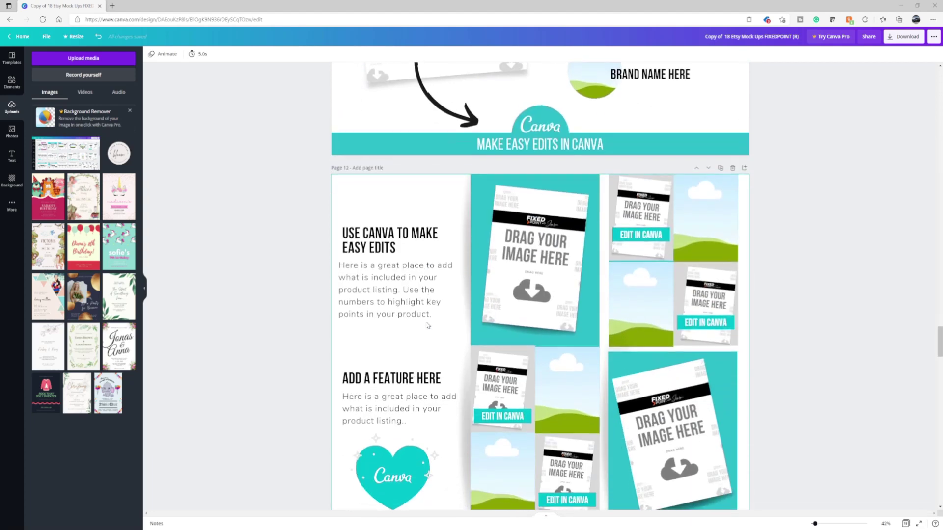
scroll(403, 320, down, 9)
scroll(402, 319, up, 2)
- Fill page 13's main tilted frames with the unicorn, green leaf, party animals, jungle, triangle-pattern photo and elephant invitations
drag(119, 246, 428, 255)
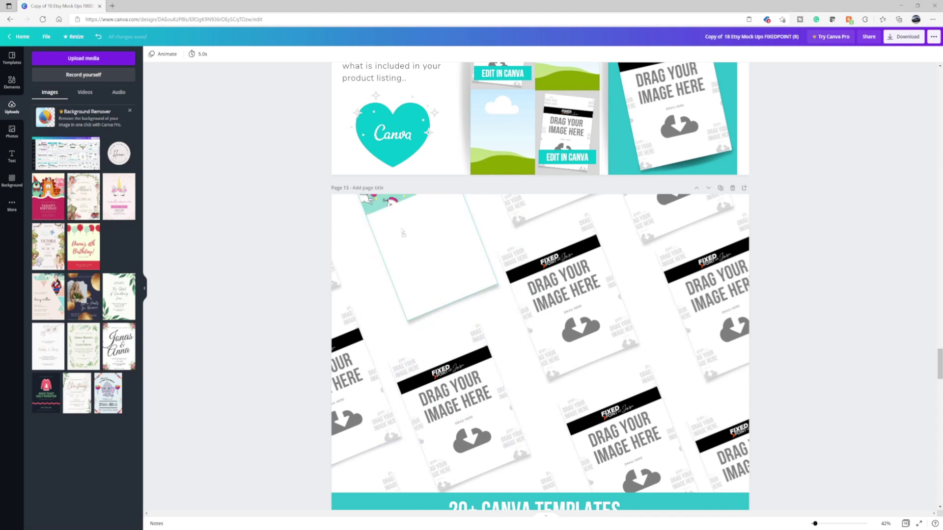
drag(117, 290, 337, 376)
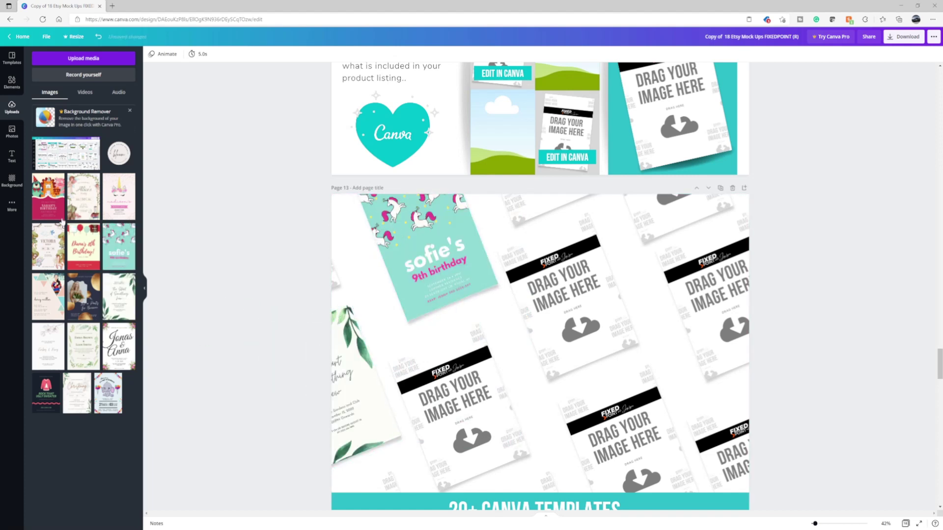
drag(54, 216, 442, 392)
drag(45, 244, 560, 285)
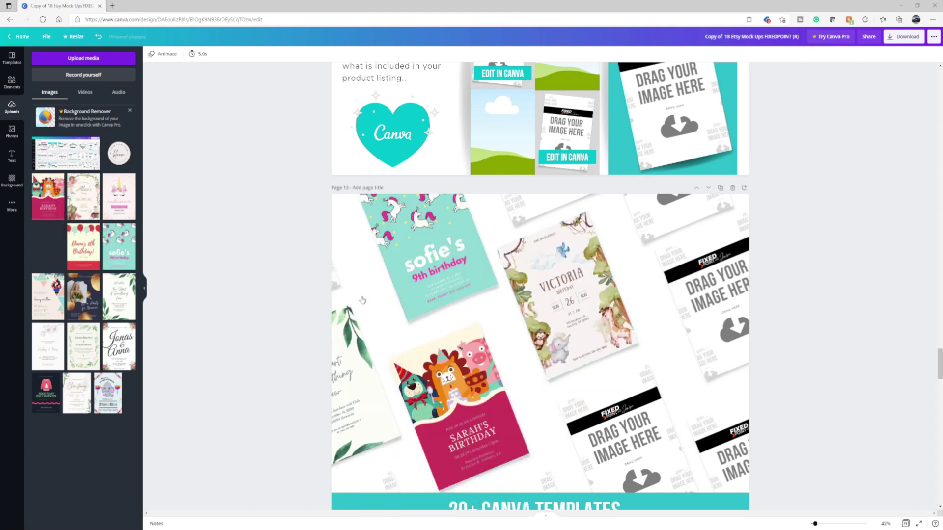
drag(54, 303, 570, 295)
drag(618, 435, 619, 438)
drag(108, 393, 706, 292)
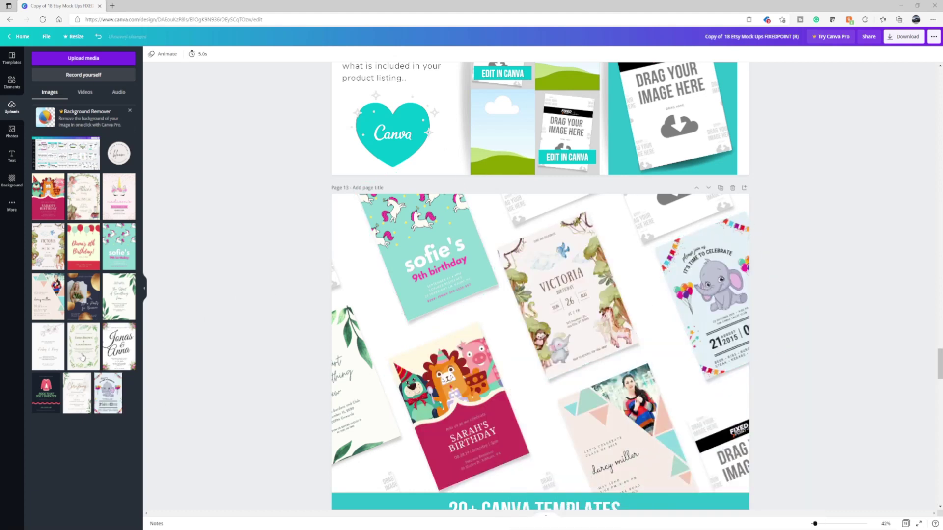
- Fill page 13's remaining edge frames with the black sweater, pink rose script, green wreath, navy-gold and jungle invitations
drag(41, 398, 551, 194)
drag(119, 346, 728, 456)
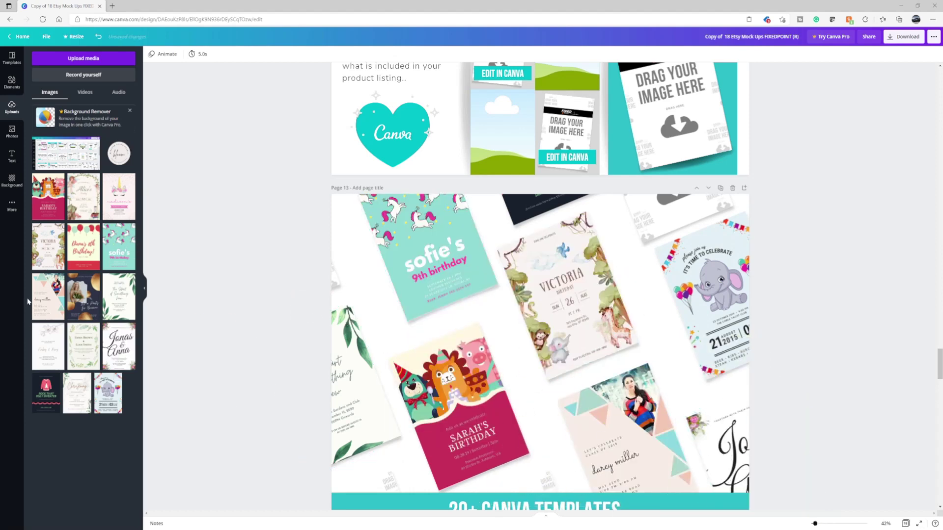
drag(86, 355, 651, 219)
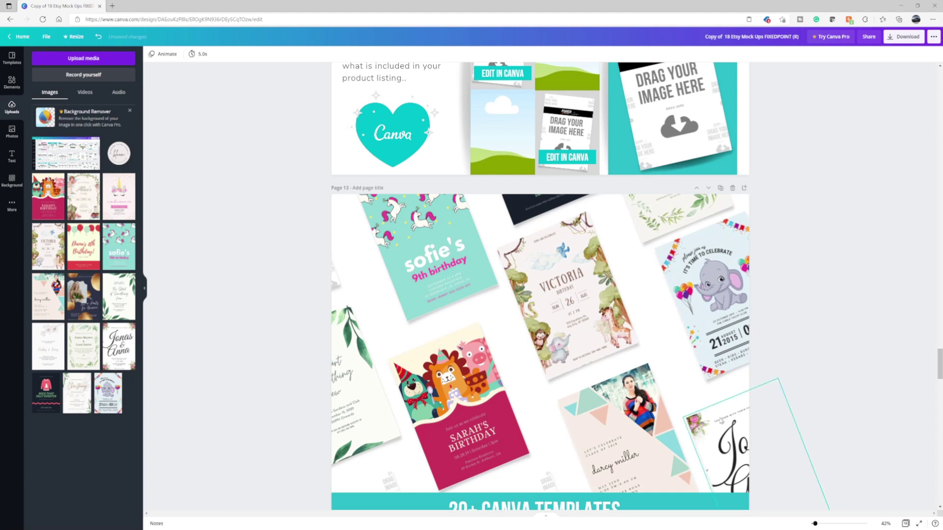
scroll(313, 352, down, 1)
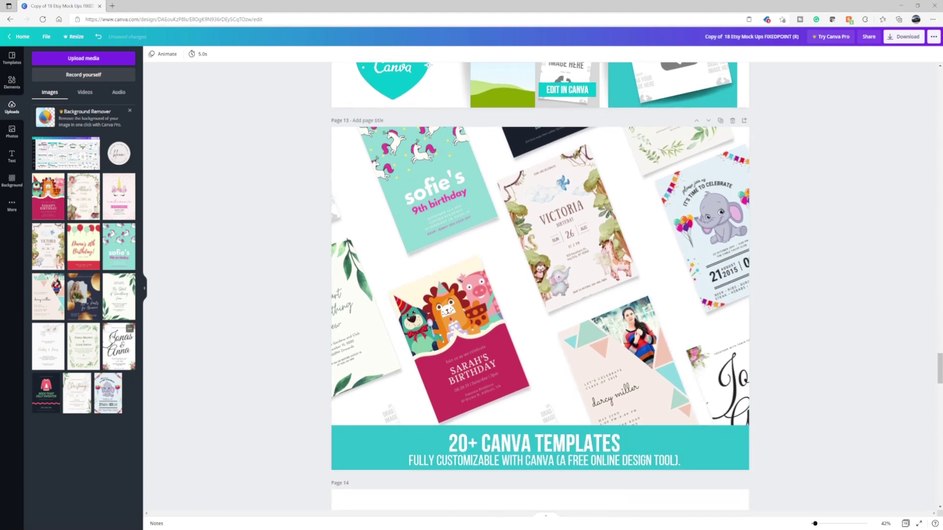
drag(77, 289, 379, 418)
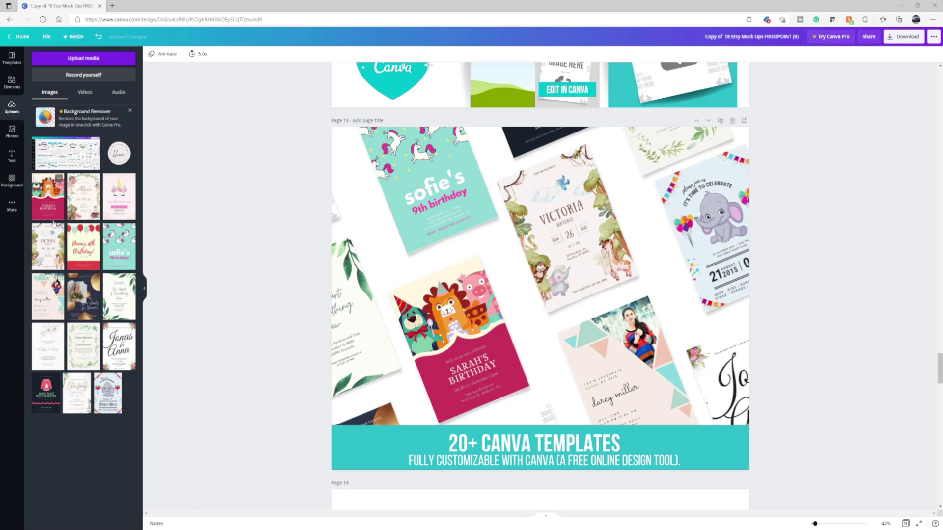
drag(48, 246, 531, 415)
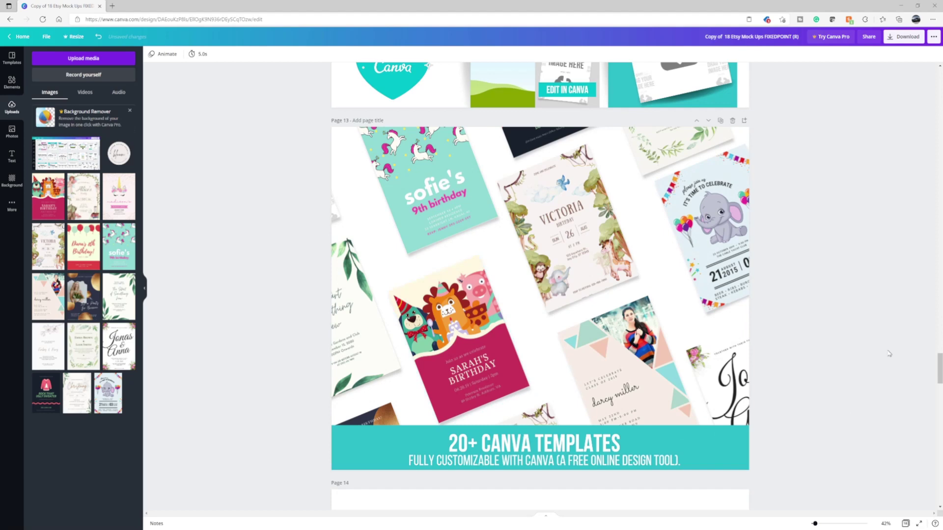